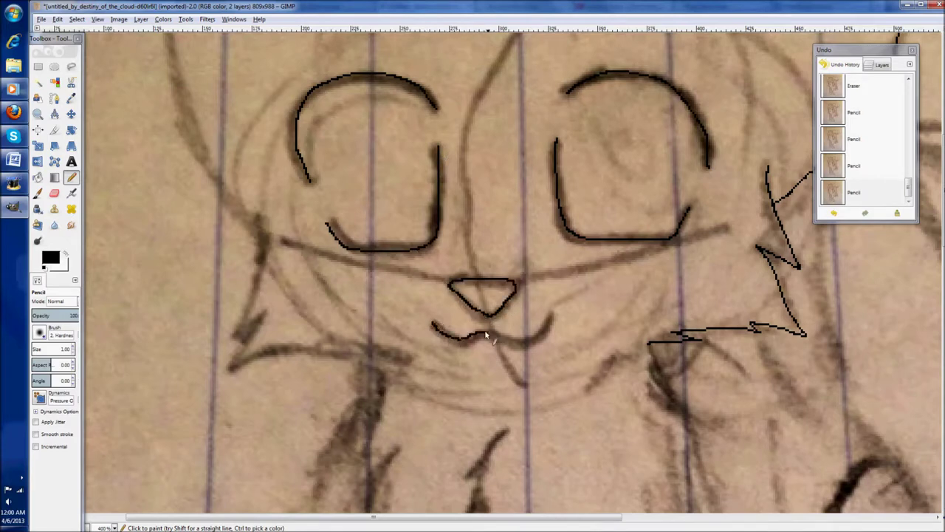
Draw the pupil and highlight outlines inside both eyes and the inner edge line in the right eye with the Pencil.
{"action": "scroll", "coordinate": [555, 309], "scroll_direction": "down", "scroll_amount": 3}
{"action": "scroll", "coordinate": [553, 308], "scroll_direction": "up", "scroll_amount": 6}
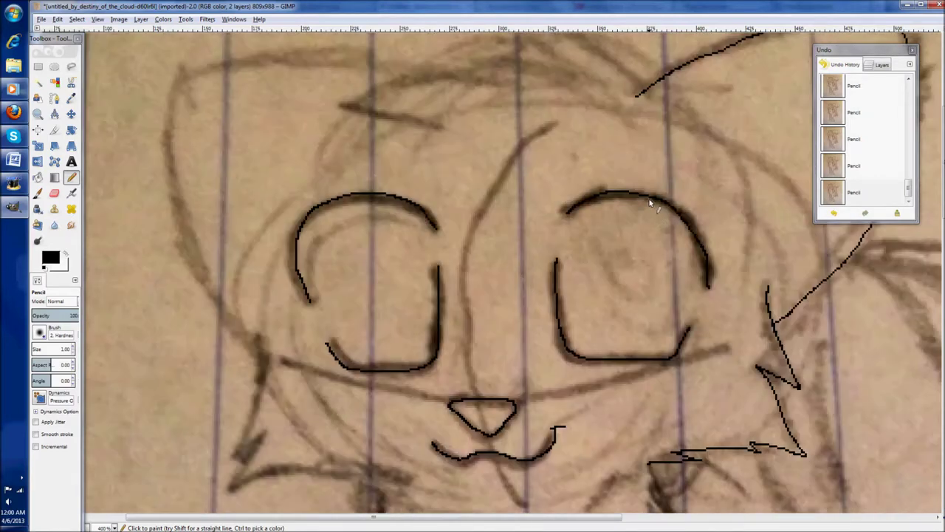
{"action": "mouse_move", "coordinate": [630, 198]}
{"action": "left_mouse_down"}
{"action": "mouse_move", "coordinate": [641, 274]}
{"action": "mouse_move", "coordinate": [686, 269]}
{"action": "left_mouse_up"}
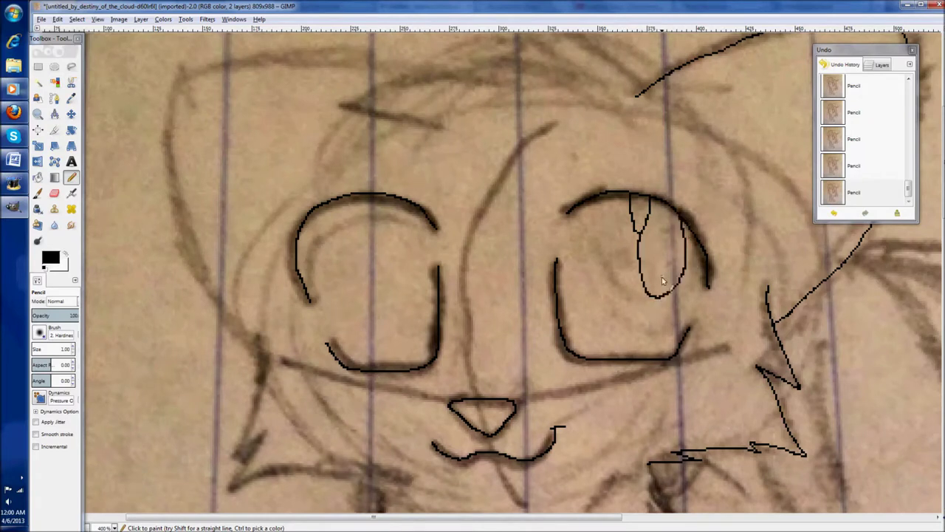
{"action": "mouse_move", "coordinate": [570, 212]}
{"action": "left_mouse_down"}
{"action": "mouse_move", "coordinate": [568, 287]}
{"action": "mouse_move", "coordinate": [588, 356]}
{"action": "left_mouse_up"}
{"action": "left_click_drag", "start_coordinate": [371, 198], "coordinate": [382, 206]}
{"action": "mouse_move", "coordinate": [394, 288]}
{"action": "left_mouse_down"}
{"action": "mouse_move", "coordinate": [421, 274]}
{"action": "mouse_move", "coordinate": [421, 212]}
{"action": "left_mouse_up"}
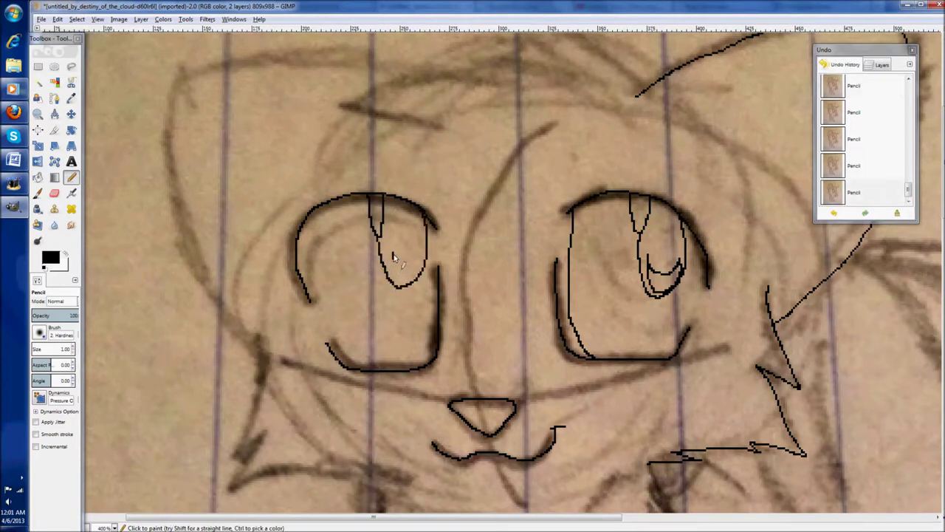
Fill both pupils with black using Bucket Fill and pencil a curved inner edge line along the left eye.
{"action": "key", "text": "shift+b"}
{"action": "left_click", "coordinate": [402, 237]}
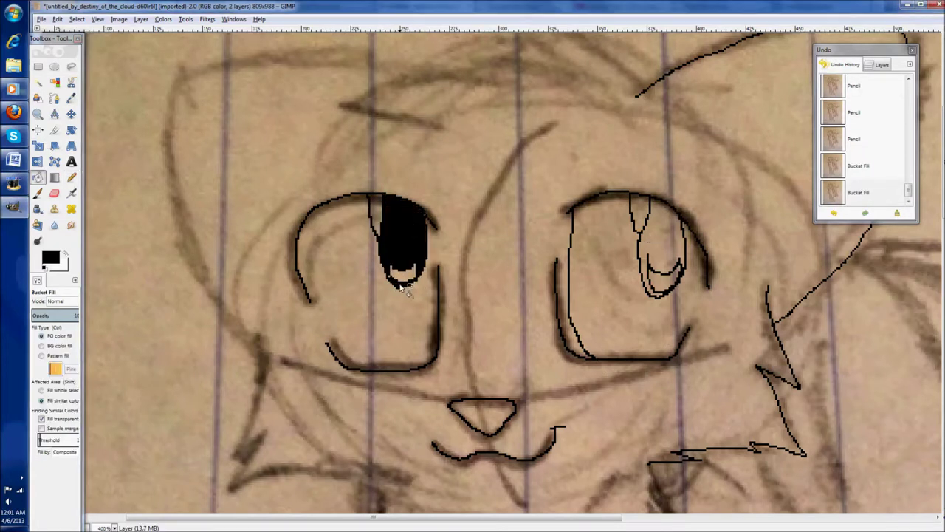
{"action": "left_click", "coordinate": [671, 244]}
{"action": "key", "text": "n"}
{"action": "left_click_drag", "start_coordinate": [297, 246], "coordinate": [366, 371]}
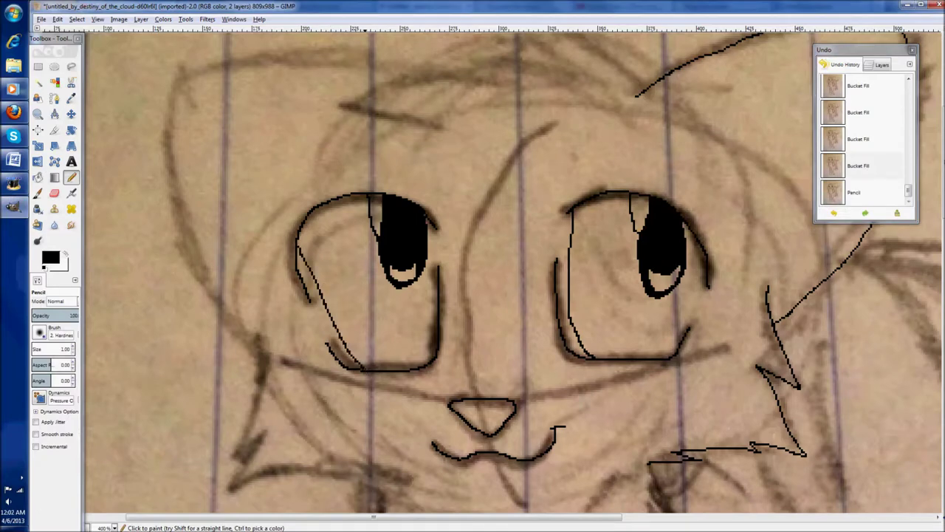
Trace the top of the head between the ears and the upper edge of the left ear.
{"action": "scroll", "coordinate": [461, 297], "scroll_direction": "down", "scroll_amount": 1}
{"action": "scroll", "coordinate": [460, 298], "scroll_direction": "up", "scroll_amount": 6}
{"action": "mouse_move", "coordinate": [689, 241]}
{"action": "left_mouse_down"}
{"action": "mouse_move", "coordinate": [557, 187]}
{"action": "mouse_move", "coordinate": [414, 175]}
{"action": "mouse_move", "coordinate": [429, 253]}
{"action": "left_mouse_up"}
{"action": "mouse_move", "coordinate": [399, 195]}
{"action": "left_mouse_down"}
{"action": "mouse_move", "coordinate": [293, 175]}
{"action": "mouse_move", "coordinate": [170, 182]}
{"action": "left_mouse_up"}
Trace the left ear's outer edge down to the face and the pointed cheek fur below it.
{"action": "scroll", "coordinate": [170, 66], "scroll_direction": "down", "scroll_amount": 3}
{"action": "mouse_move", "coordinate": [169, 61]}
{"action": "left_mouse_down"}
{"action": "mouse_move", "coordinate": [174, 192]}
{"action": "mouse_move", "coordinate": [255, 331]}
{"action": "left_mouse_up"}
{"action": "scroll", "coordinate": [252, 232], "scroll_direction": "down", "scroll_amount": 3}
{"action": "mouse_move", "coordinate": [266, 215]}
{"action": "left_mouse_down"}
{"action": "mouse_move", "coordinate": [227, 350]}
{"action": "mouse_move", "coordinate": [334, 358]}
{"action": "left_mouse_up"}
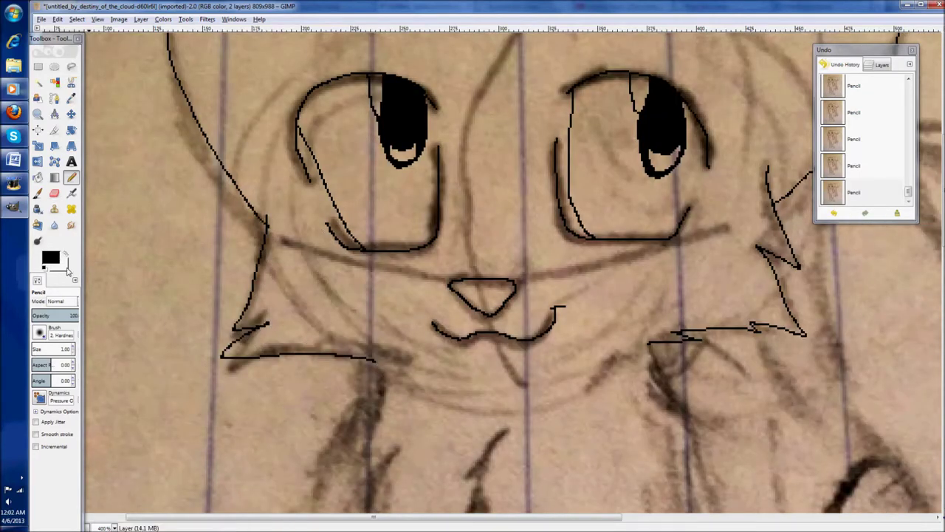
Trace the jagged chest fur from both sides of the neck down to its tip, including the small inner tuft.
{"action": "scroll", "coordinate": [269, 227], "scroll_direction": "down", "scroll_amount": 3}
{"action": "mouse_move", "coordinate": [375, 118]}
{"action": "left_mouse_down"}
{"action": "mouse_move", "coordinate": [392, 363]}
{"action": "mouse_move", "coordinate": [422, 440]}
{"action": "left_mouse_up"}
{"action": "scroll", "coordinate": [424, 428], "scroll_direction": "down", "scroll_amount": 1}
{"action": "mouse_move", "coordinate": [423, 322]}
{"action": "left_mouse_down"}
{"action": "mouse_move", "coordinate": [489, 385]}
{"action": "mouse_move", "coordinate": [519, 388]}
{"action": "left_mouse_up"}
{"action": "scroll", "coordinate": [628, 266], "scroll_direction": "up", "scroll_amount": 1}
{"action": "mouse_move", "coordinate": [504, 210]}
{"action": "left_mouse_down"}
{"action": "mouse_move", "coordinate": [406, 326]}
{"action": "mouse_move", "coordinate": [447, 382]}
{"action": "left_mouse_up"}
{"action": "mouse_move", "coordinate": [606, 165]}
{"action": "left_mouse_down"}
{"action": "mouse_move", "coordinate": [435, 225]}
{"action": "mouse_move", "coordinate": [480, 334]}
{"action": "left_mouse_up"}
{"action": "scroll", "coordinate": [479, 328], "scroll_direction": "down", "scroll_amount": 3}
{"action": "mouse_move", "coordinate": [469, 96]}
{"action": "left_mouse_down"}
{"action": "mouse_move", "coordinate": [330, 405]}
{"action": "mouse_move", "coordinate": [304, 399]}
{"action": "left_mouse_up"}
Trace both front paws over the sketched boxes, giving each rounded toes and short toe-separation lines.
{"action": "scroll", "coordinate": [424, 332], "scroll_direction": "down", "scroll_amount": 3}
{"action": "scroll", "coordinate": [425, 332], "scroll_direction": "down", "scroll_amount": 5}
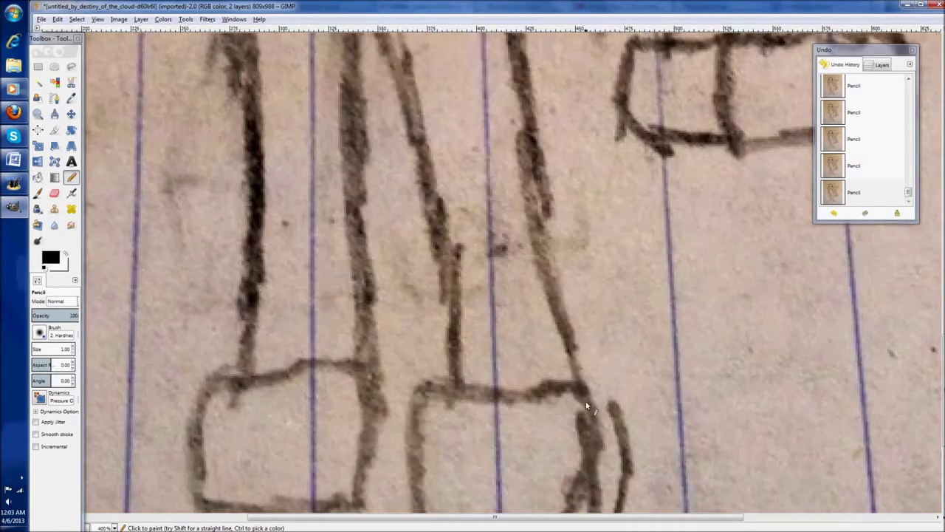
{"action": "left_click_drag", "start_coordinate": [583, 294], "coordinate": [536, 404]}
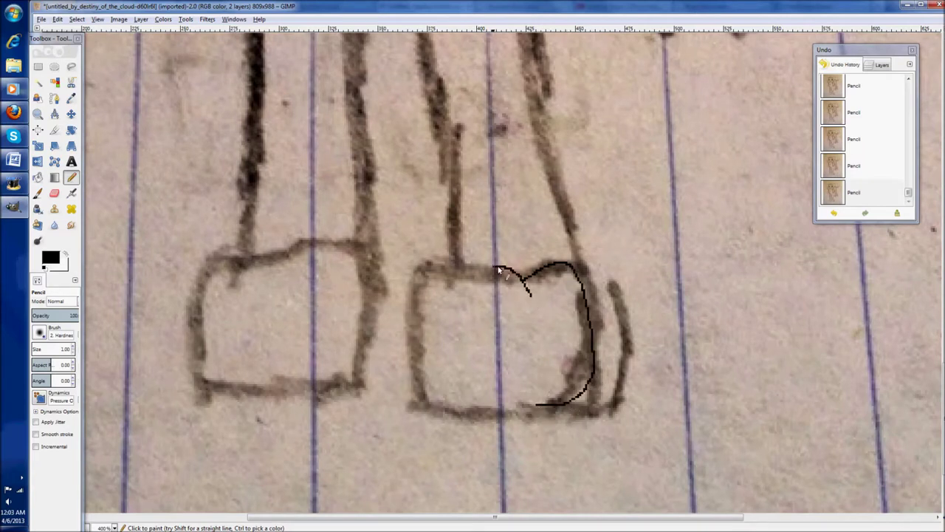
{"action": "mouse_move", "coordinate": [418, 276]}
{"action": "left_mouse_down"}
{"action": "mouse_move", "coordinate": [427, 392]}
{"action": "mouse_move", "coordinate": [467, 405]}
{"action": "left_mouse_up"}
{"action": "mouse_move", "coordinate": [466, 367]}
{"action": "left_mouse_down"}
{"action": "mouse_move", "coordinate": [493, 409]}
{"action": "mouse_move", "coordinate": [538, 369]}
{"action": "left_mouse_up"}
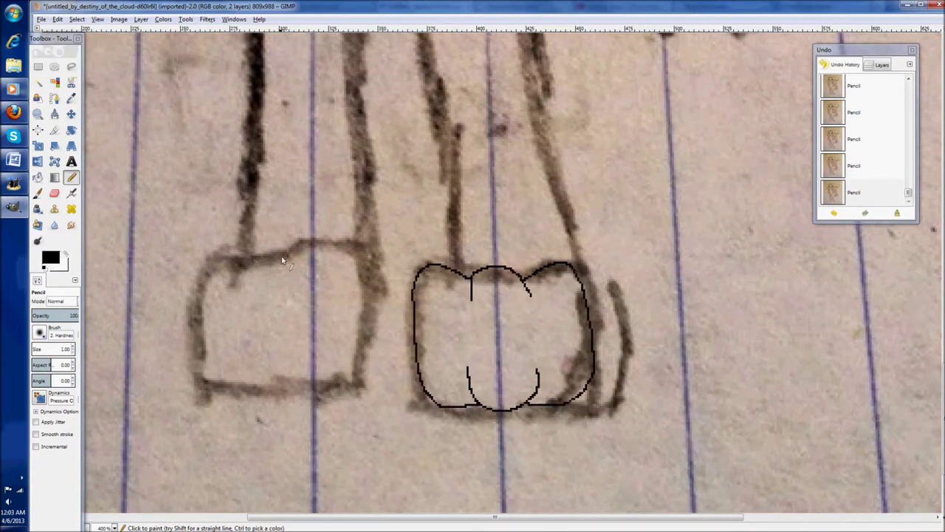
{"action": "mouse_move", "coordinate": [286, 278]}
{"action": "left_mouse_down"}
{"action": "mouse_move", "coordinate": [330, 242]}
{"action": "mouse_move", "coordinate": [363, 303]}
{"action": "mouse_move", "coordinate": [341, 384]}
{"action": "mouse_move", "coordinate": [266, 255]}
{"action": "mouse_move", "coordinate": [231, 316]}
{"action": "mouse_move", "coordinate": [284, 388]}
{"action": "left_mouse_up"}
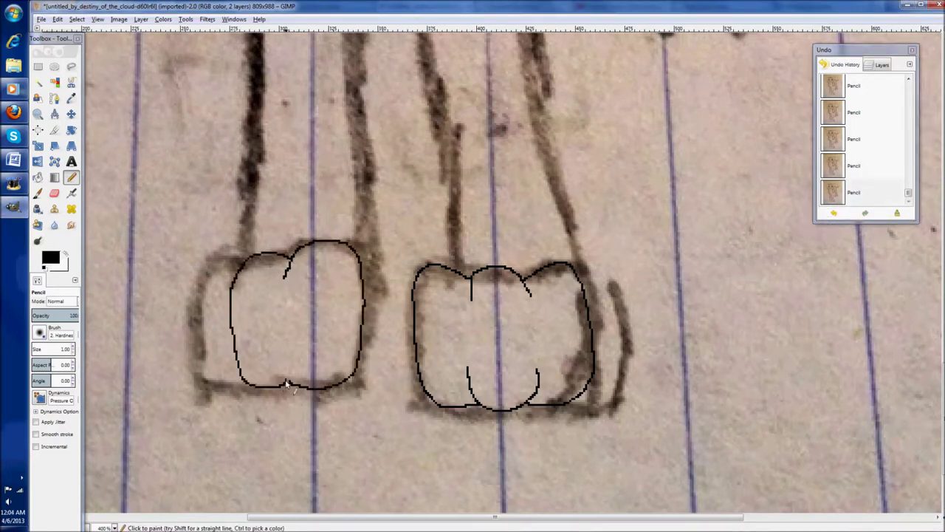
{"action": "mouse_move", "coordinate": [237, 264]}
{"action": "left_mouse_down"}
{"action": "mouse_move", "coordinate": [198, 309]}
{"action": "mouse_move", "coordinate": [249, 386]}
{"action": "left_mouse_up"}
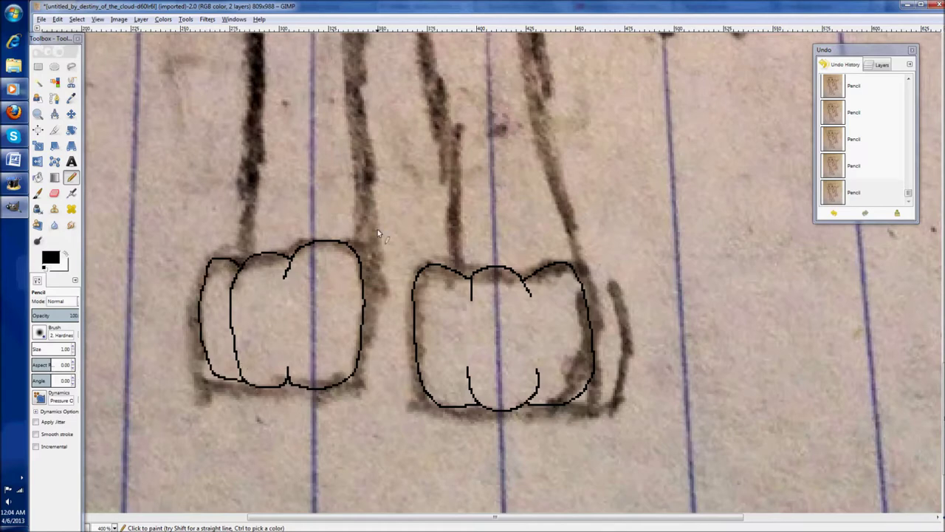
Trace the right front leg's inner edge from the chest fur down to the top of its paw.
{"action": "scroll", "coordinate": [379, 231], "scroll_direction": "up", "scroll_amount": 7}
{"action": "left_click_drag", "start_coordinate": [342, 140], "coordinate": [414, 369]}
{"action": "scroll", "coordinate": [389, 255], "scroll_direction": "down", "scroll_amount": 5}
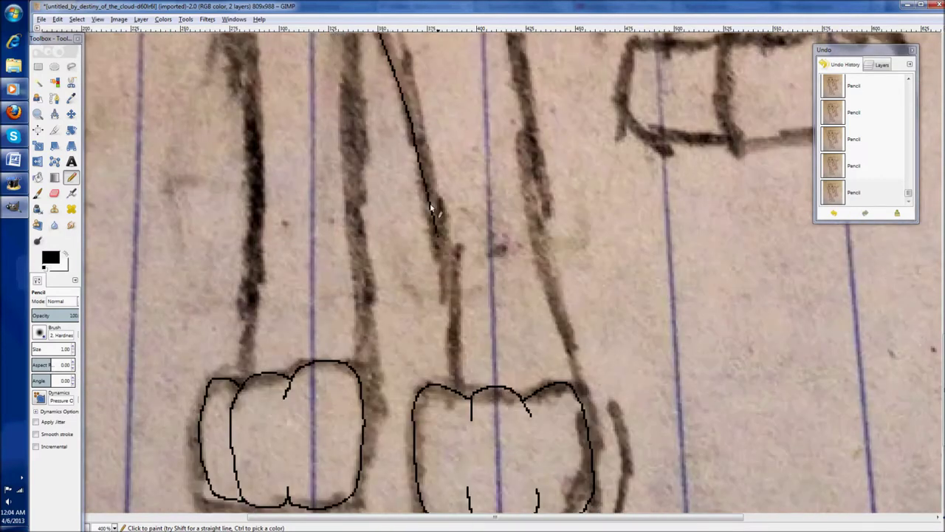
{"action": "scroll", "coordinate": [432, 209], "scroll_direction": "down", "scroll_amount": 3}
{"action": "mouse_move", "coordinate": [438, 131]}
{"action": "left_mouse_down"}
{"action": "mouse_move", "coordinate": [450, 155]}
{"action": "mouse_move", "coordinate": [453, 260]}
{"action": "left_mouse_up"}
Trace the right front leg's outer edge from the paw up toward the shoulder.
{"action": "left_click_drag", "start_coordinate": [569, 272], "coordinate": [539, 184]}
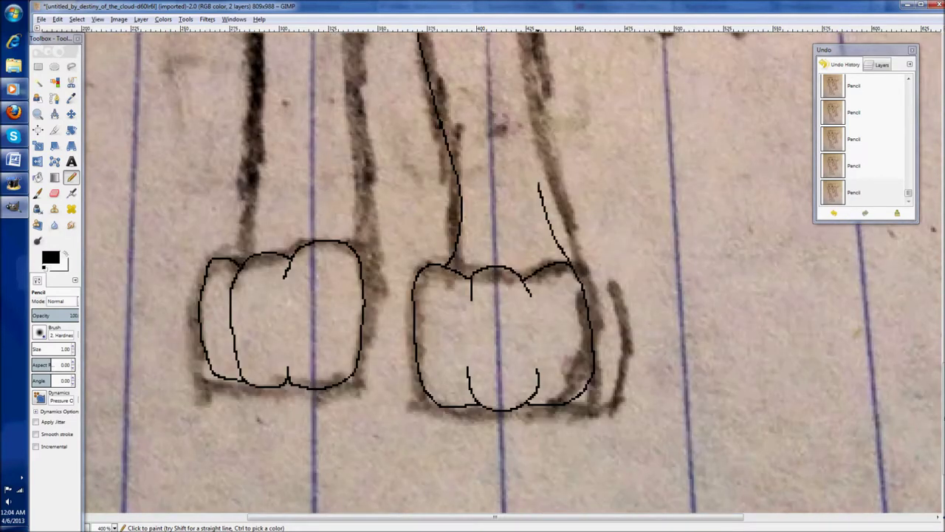
{"action": "scroll", "coordinate": [539, 295], "scroll_direction": "up", "scroll_amount": 5}
{"action": "left_click_drag", "start_coordinate": [540, 419], "coordinate": [511, 163]}
{"action": "scroll", "coordinate": [511, 295], "scroll_direction": "up", "scroll_amount": 5}
{"action": "left_click_drag", "start_coordinate": [511, 388], "coordinate": [492, 233]}
Draw jagged fur down the shoulder above the right front leg's outer edge, replacing the first attempt.
{"action": "scroll", "coordinate": [492, 231], "scroll_direction": "up", "scroll_amount": 3}
{"action": "left_click_drag", "start_coordinate": [468, 112], "coordinate": [494, 347]}
{"action": "left_click", "coordinate": [834, 213]}
{"action": "left_click_drag", "start_coordinate": [459, 130], "coordinate": [497, 313]}
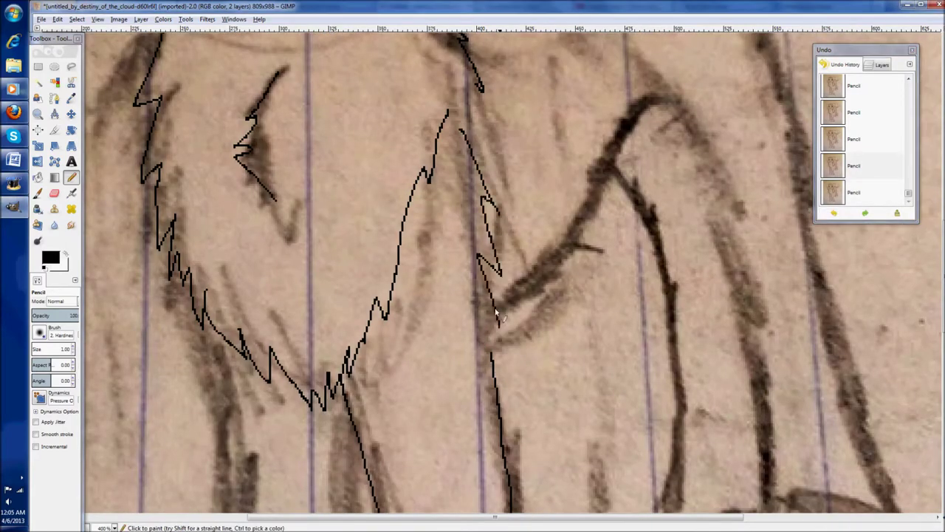
Trace the left front leg's outer edge and the flare of its inner edge just above the paw.
{"action": "scroll", "coordinate": [298, 344], "scroll_direction": "down", "scroll_amount": 10}
{"action": "mouse_move", "coordinate": [358, 500]}
{"action": "left_mouse_down"}
{"action": "mouse_move", "coordinate": [383, 426]}
{"action": "mouse_move", "coordinate": [369, 300]}
{"action": "left_mouse_up"}
{"action": "scroll", "coordinate": [357, 299], "scroll_direction": "up", "scroll_amount": 3}
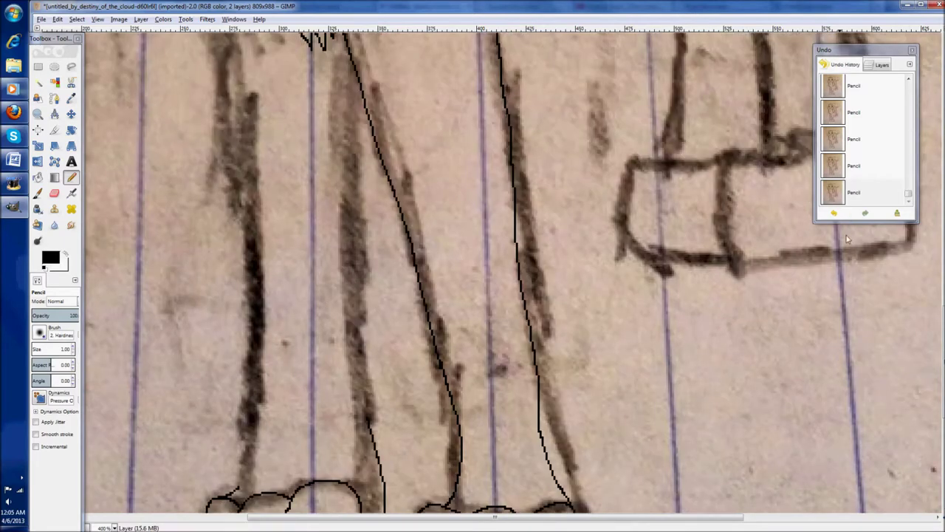
{"action": "scroll", "coordinate": [229, 295], "scroll_direction": "up", "scroll_amount": 3}
{"action": "scroll", "coordinate": [218, 87], "scroll_direction": "down", "scroll_amount": 3}
{"action": "left_click_drag", "start_coordinate": [262, 144], "coordinate": [260, 305]}
Trace the left front leg's inner edge up to the right front leg below the chest fur, replacing the first attempt.
{"action": "mouse_move", "coordinate": [369, 422]}
{"action": "left_mouse_down"}
{"action": "mouse_move", "coordinate": [361, 343]}
{"action": "mouse_move", "coordinate": [375, 175]}
{"action": "left_mouse_up"}
{"action": "left_click", "coordinate": [834, 213]}
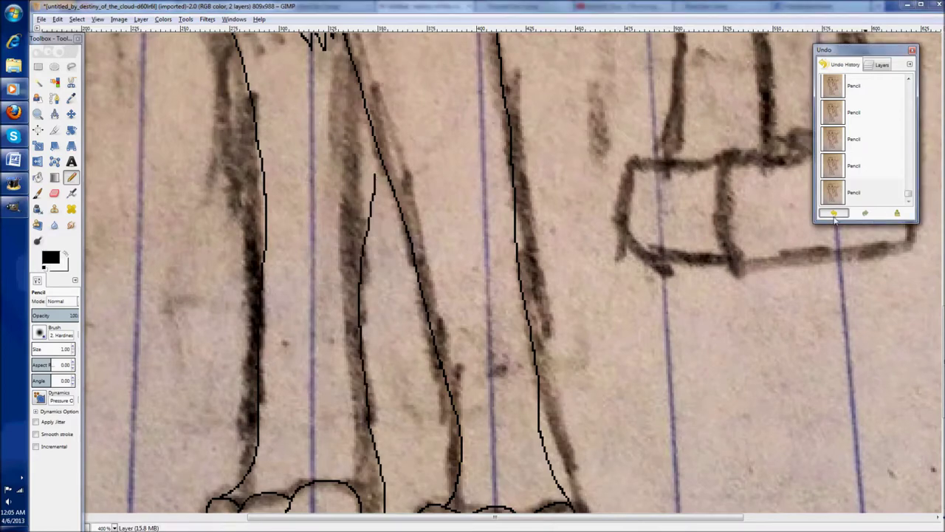
{"action": "left_click_drag", "start_coordinate": [368, 422], "coordinate": [359, 238]}
{"action": "scroll", "coordinate": [361, 240], "scroll_direction": "up", "scroll_amount": 1}
{"action": "left_click_drag", "start_coordinate": [362, 361], "coordinate": [359, 209]}
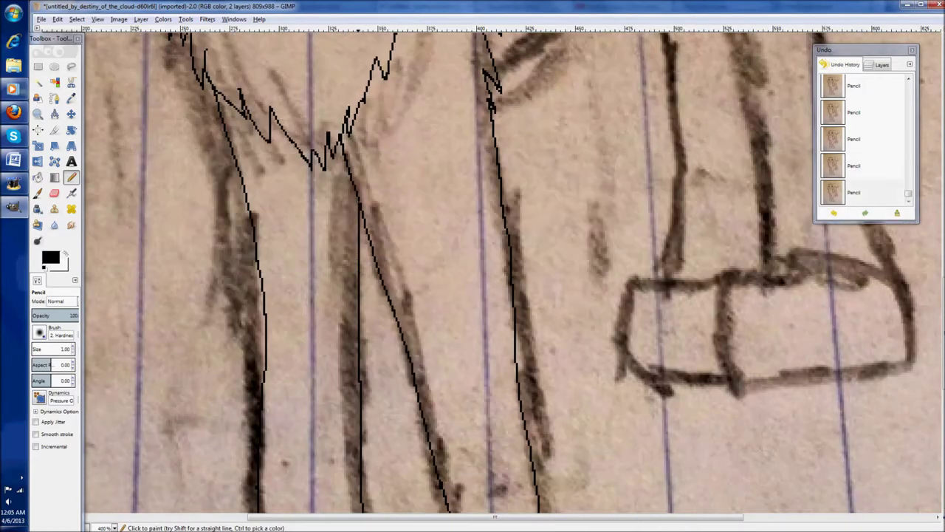
Trace the tail's curved edges and the jagged fur at its base in black.
{"action": "scroll", "coordinate": [360, 210], "scroll_direction": "down", "scroll_amount": 6}
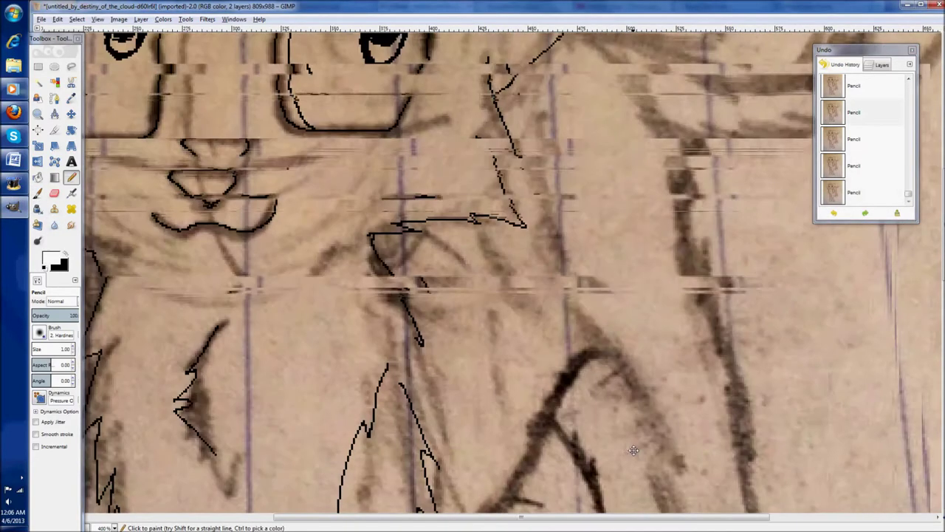
{"action": "scroll", "coordinate": [206, 178], "scroll_direction": "up", "scroll_amount": 4}
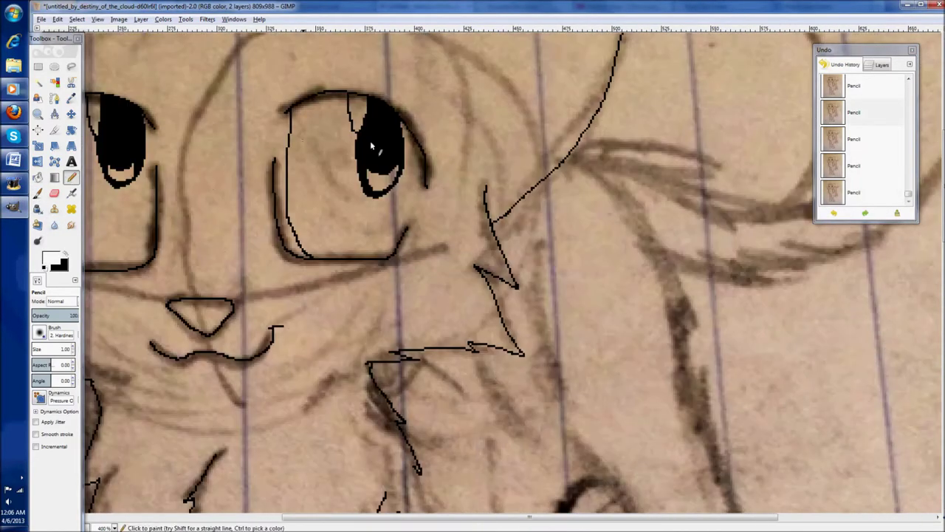
{"action": "left_click", "coordinate": [66, 254]}
{"action": "mouse_move", "coordinate": [570, 158]}
{"action": "left_mouse_down"}
{"action": "mouse_move", "coordinate": [619, 177]}
{"action": "mouse_move", "coordinate": [608, 174]}
{"action": "mouse_move", "coordinate": [454, 302]}
{"action": "mouse_move", "coordinate": [429, 296]}
{"action": "mouse_move", "coordinate": [485, 293]}
{"action": "mouse_move", "coordinate": [548, 324]}
{"action": "mouse_move", "coordinate": [552, 350]}
{"action": "mouse_move", "coordinate": [544, 316]}
{"action": "mouse_move", "coordinate": [606, 333]}
{"action": "mouse_move", "coordinate": [643, 174]}
{"action": "mouse_move", "coordinate": [541, 116]}
{"action": "mouse_move", "coordinate": [552, 112]}
{"action": "mouse_move", "coordinate": [538, 105]}
{"action": "mouse_move", "coordinate": [769, 166]}
{"action": "mouse_move", "coordinate": [675, 380]}
{"action": "mouse_move", "coordinate": [500, 365]}
{"action": "left_mouse_up"}
{"action": "scroll", "coordinate": [643, 327], "scroll_direction": "down", "scroll_amount": 3}
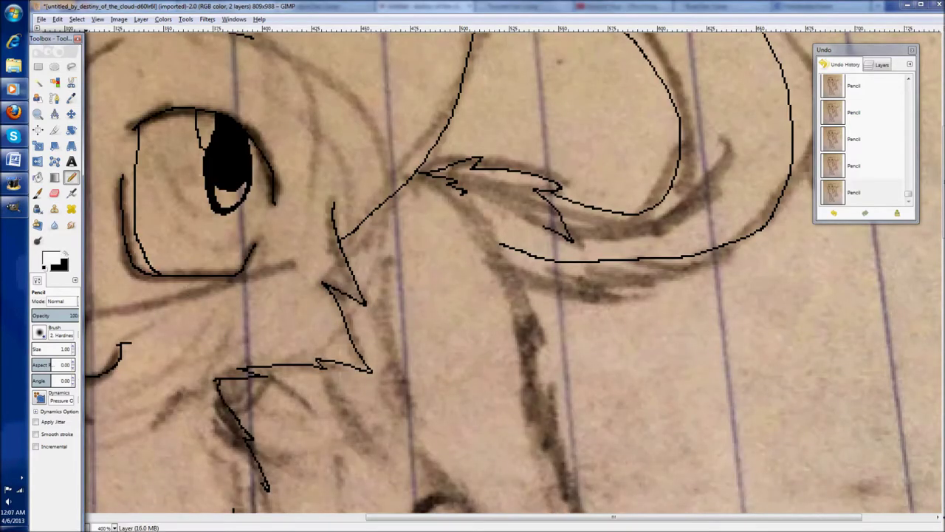
Erase the tail's lower edge line by painting over it in white, selecting the white by color, cutting it and clearing the selection.
{"action": "mouse_move", "coordinate": [486, 250]}
{"action": "left_mouse_down"}
{"action": "mouse_move", "coordinate": [682, 261]}
{"action": "mouse_move", "coordinate": [785, 195]}
{"action": "left_mouse_up"}
{"action": "left_click", "coordinate": [56, 82]}
{"action": "left_click", "coordinate": [510, 249]}
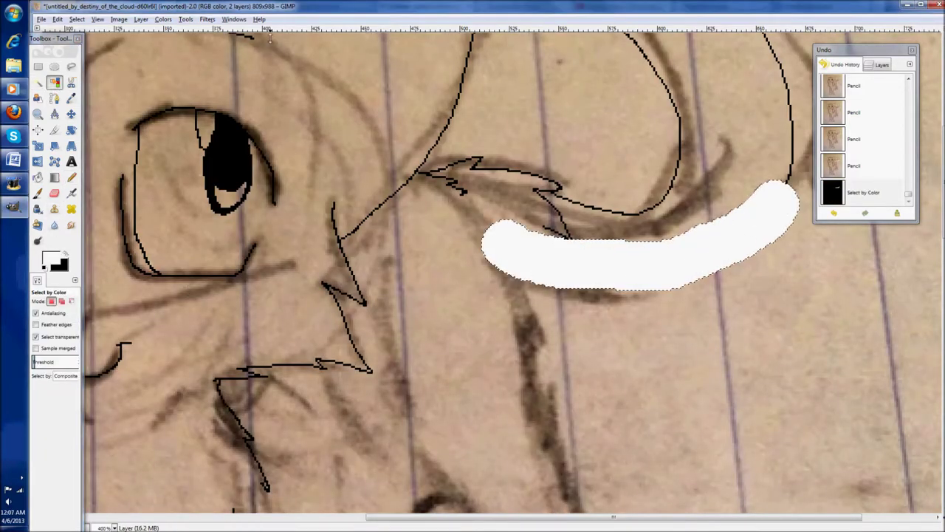
{"action": "left_click", "coordinate": [58, 19]}
{"action": "left_click", "coordinate": [68, 80]}
{"action": "left_click", "coordinate": [77, 19]}
{"action": "left_click", "coordinate": [87, 43]}
Redraw the tail's lower edge along the sketch with a black Pencil of size 1.
{"action": "left_click", "coordinate": [72, 176]}
{"action": "key", "text": "x"}
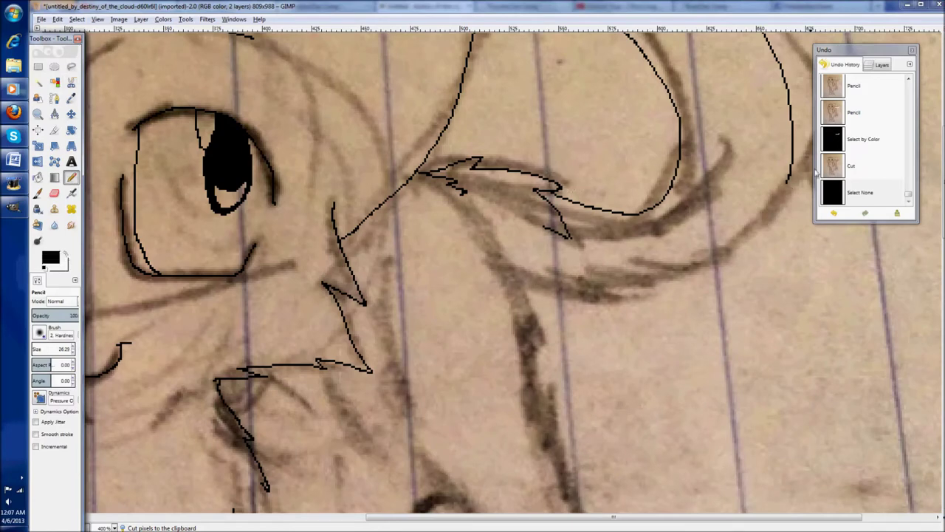
{"action": "left_click", "coordinate": [32, 349]}
{"action": "left_click_drag", "start_coordinate": [789, 184], "coordinate": [506, 195]}
{"action": "mouse_move", "coordinate": [507, 195]}
{"action": "left_mouse_down"}
{"action": "mouse_move", "coordinate": [392, 284]}
{"action": "mouse_move", "coordinate": [228, 276]}
{"action": "left_mouse_up"}
{"action": "left_click_drag", "start_coordinate": [227, 276], "coordinate": [464, 147]}
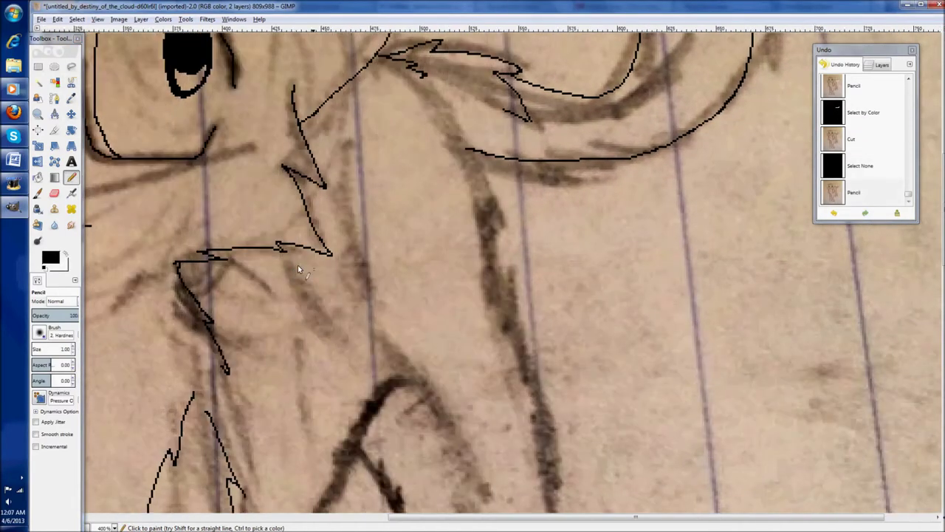
Trace the near hind paw with rounded toes and start the leg's rear edge above it.
{"action": "left_click_drag", "start_coordinate": [335, 204], "coordinate": [338, 85]}
{"action": "scroll", "coordinate": [586, 318], "scroll_direction": "down", "scroll_amount": 5}
{"action": "left_click_drag", "start_coordinate": [622, 316], "coordinate": [567, 353]}
{"action": "left_click", "coordinate": [834, 213]}
{"action": "mouse_move", "coordinate": [570, 313]}
{"action": "left_mouse_down"}
{"action": "mouse_move", "coordinate": [645, 330]}
{"action": "mouse_move", "coordinate": [599, 412]}
{"action": "mouse_move", "coordinate": [529, 311]}
{"action": "mouse_move", "coordinate": [522, 332]}
{"action": "mouse_move", "coordinate": [491, 321]}
{"action": "mouse_move", "coordinate": [517, 320]}
{"action": "mouse_move", "coordinate": [474, 325]}
{"action": "mouse_move", "coordinate": [492, 425]}
{"action": "mouse_move", "coordinate": [523, 413]}
{"action": "left_mouse_up"}
{"action": "mouse_move", "coordinate": [523, 410]}
{"action": "left_mouse_down"}
{"action": "mouse_move", "coordinate": [554, 427]}
{"action": "mouse_move", "coordinate": [600, 416]}
{"action": "left_mouse_up"}
{"action": "left_click_drag", "start_coordinate": [627, 303], "coordinate": [602, 257]}
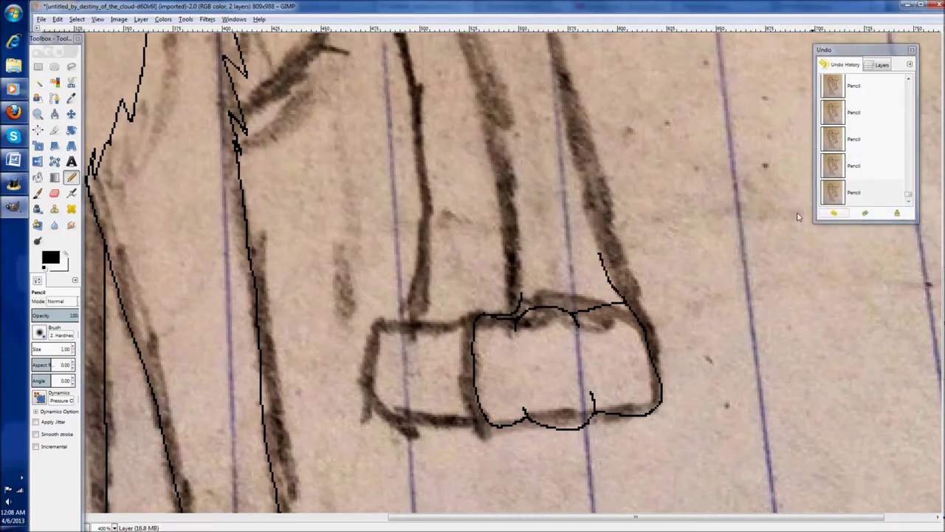
Trace the near hind leg's front and rear edges, continuing the rear edge up the back to the tail base.
{"action": "scroll", "coordinate": [668, 269], "scroll_direction": "up", "scroll_amount": 5}
{"action": "left_click_drag", "start_coordinate": [413, 137], "coordinate": [488, 321]}
{"action": "scroll", "coordinate": [497, 251], "scroll_direction": "down", "scroll_amount": 3}
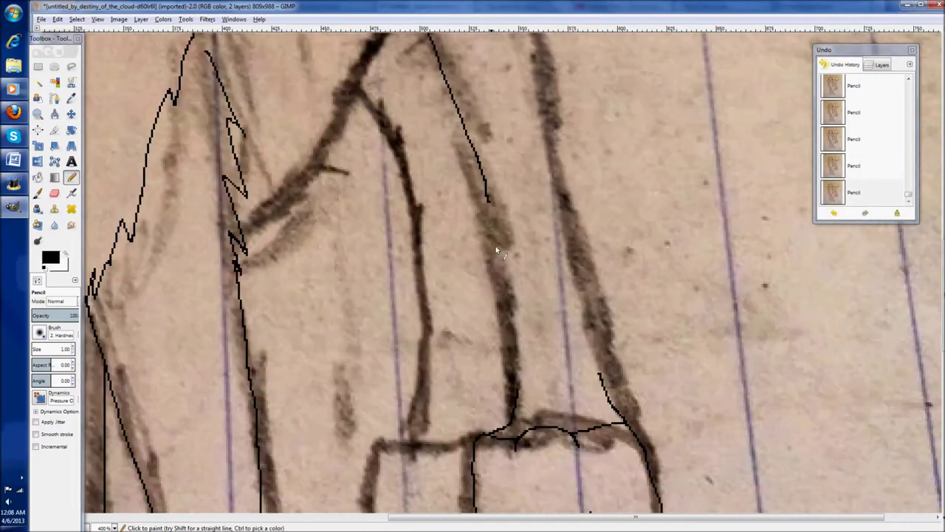
{"action": "left_click_drag", "start_coordinate": [497, 242], "coordinate": [514, 420]}
{"action": "left_click_drag", "start_coordinate": [597, 347], "coordinate": [540, 100]}
{"action": "scroll", "coordinate": [569, 156], "scroll_direction": "up", "scroll_amount": 3}
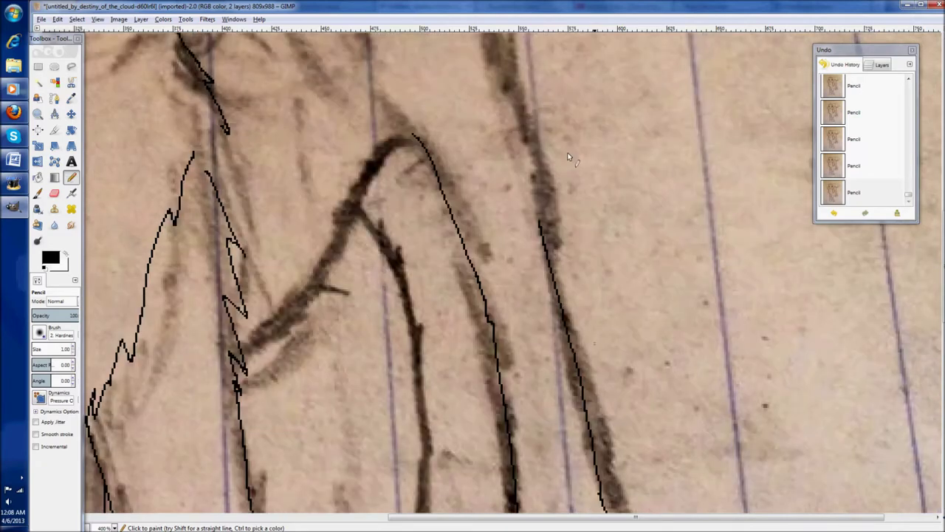
{"action": "scroll", "coordinate": [529, 177], "scroll_direction": "up", "scroll_amount": 6}
{"action": "left_click_drag", "start_coordinate": [529, 346], "coordinate": [478, 175]}
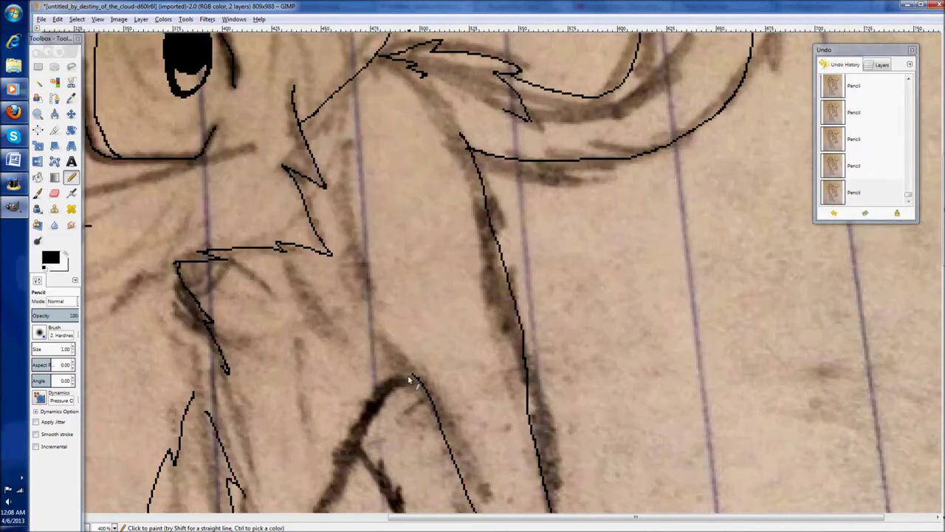
Trace the line from the right cheek fur to the thigh and the jagged belly fur between the thigh and front leg.
{"action": "left_click_drag", "start_coordinate": [411, 373], "coordinate": [332, 255]}
{"action": "scroll", "coordinate": [330, 224], "scroll_direction": "down", "scroll_amount": 6}
{"action": "left_click_drag", "start_coordinate": [278, 341], "coordinate": [356, 207]}
{"action": "scroll", "coordinate": [345, 336], "scroll_direction": "up", "scroll_amount": 3}
{"action": "left_click_drag", "start_coordinate": [400, 279], "coordinate": [418, 263]}
{"action": "scroll", "coordinate": [399, 296], "scroll_direction": "down", "scroll_amount": 3}
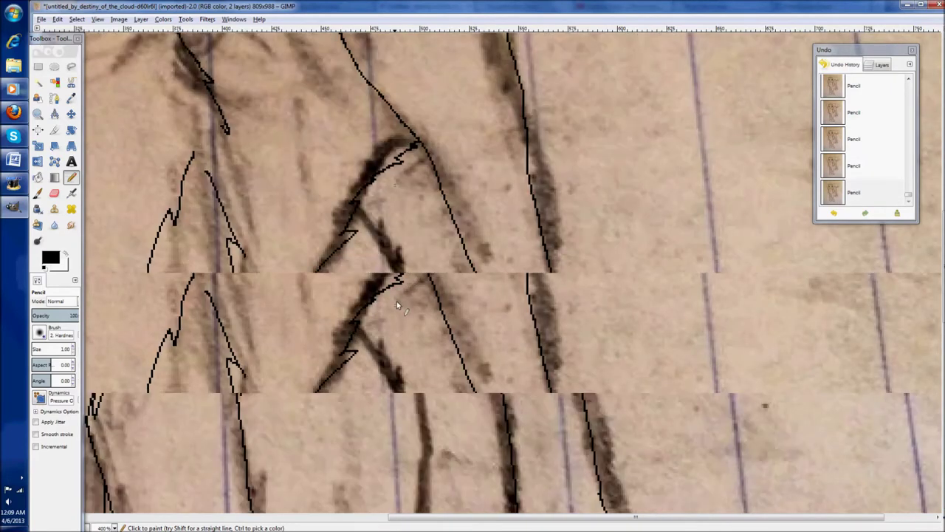
Redo the upper front edge of the far hind leg and trace the rounded toes of its paw.
{"action": "left_click", "coordinate": [835, 213]}
{"action": "left_click_drag", "start_coordinate": [359, 212], "coordinate": [411, 289]}
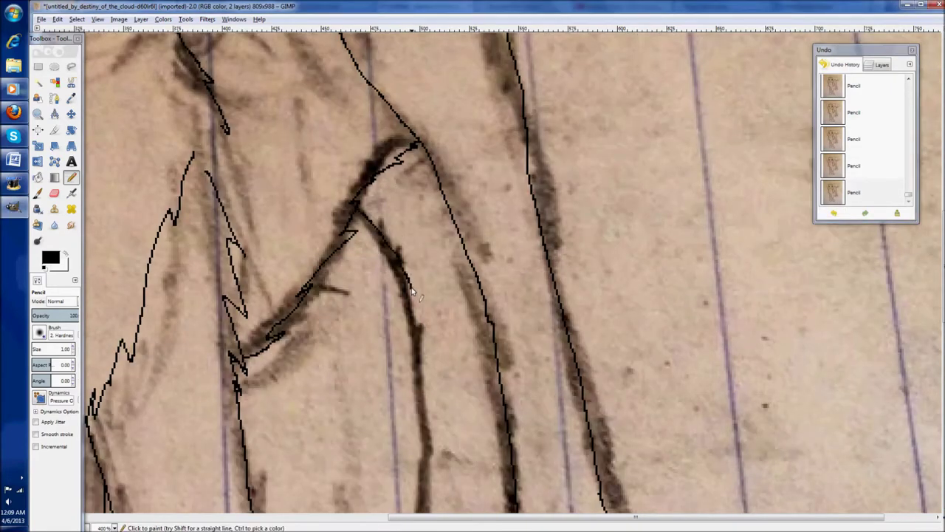
{"action": "scroll", "coordinate": [415, 310], "scroll_direction": "down", "scroll_amount": 6}
{"action": "left_click", "coordinate": [421, 335]}
{"action": "left_click", "coordinate": [838, 215]}
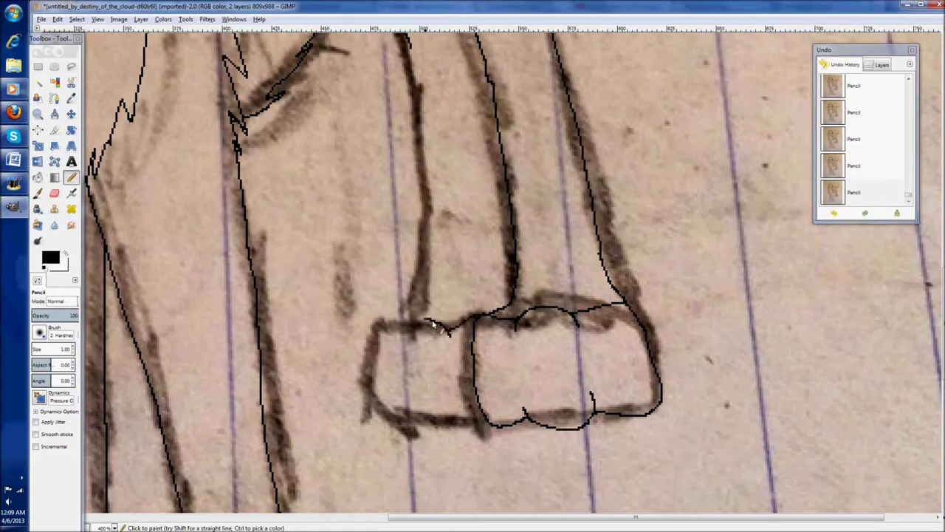
{"action": "left_click_drag", "start_coordinate": [407, 333], "coordinate": [386, 418]}
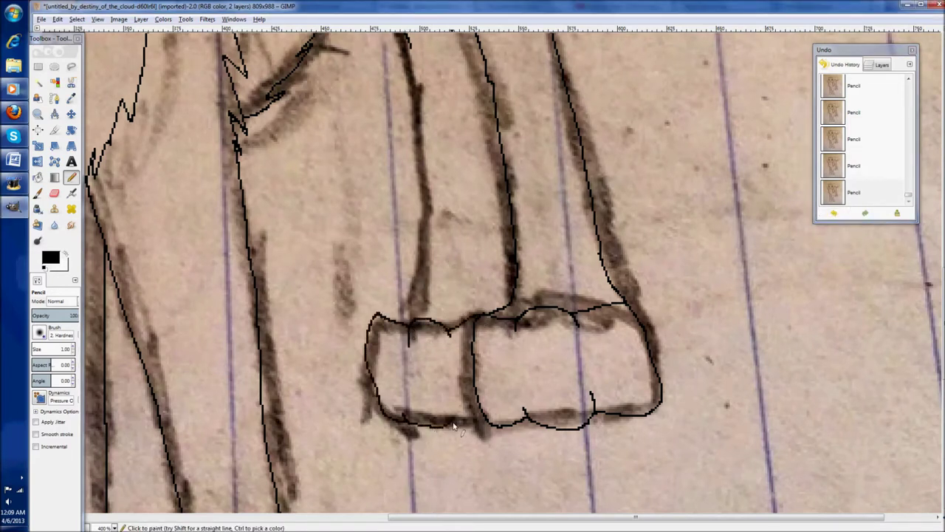
Trace the far hind leg's edge down to the top of its paw, replacing the first attempt at the ankle.
{"action": "left_click_drag", "start_coordinate": [387, 320], "coordinate": [441, 288]}
{"action": "left_click", "coordinate": [836, 213]}
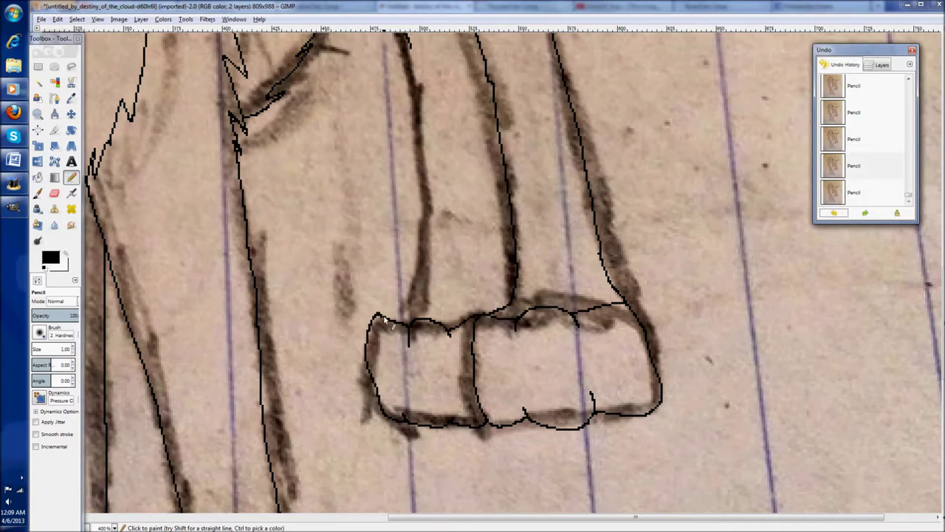
{"action": "left_click_drag", "start_coordinate": [382, 316], "coordinate": [423, 277]}
{"action": "scroll", "coordinate": [421, 281], "scroll_direction": "up", "scroll_amount": 2}
{"action": "left_click_drag", "start_coordinate": [412, 172], "coordinate": [428, 369]}
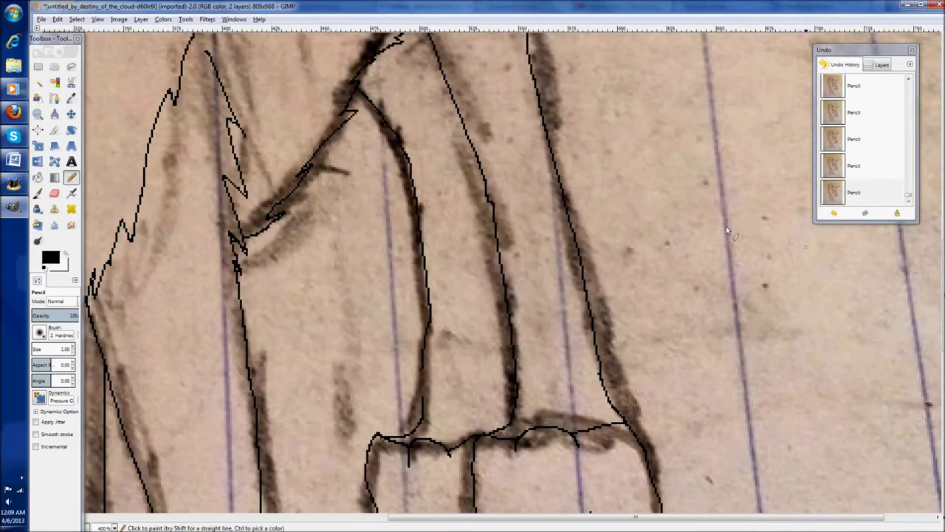
Paint over stray pencil marks along the lower edge of the far hind leg in white.
{"action": "key", "text": "x"}
{"action": "key", "text": "x"}
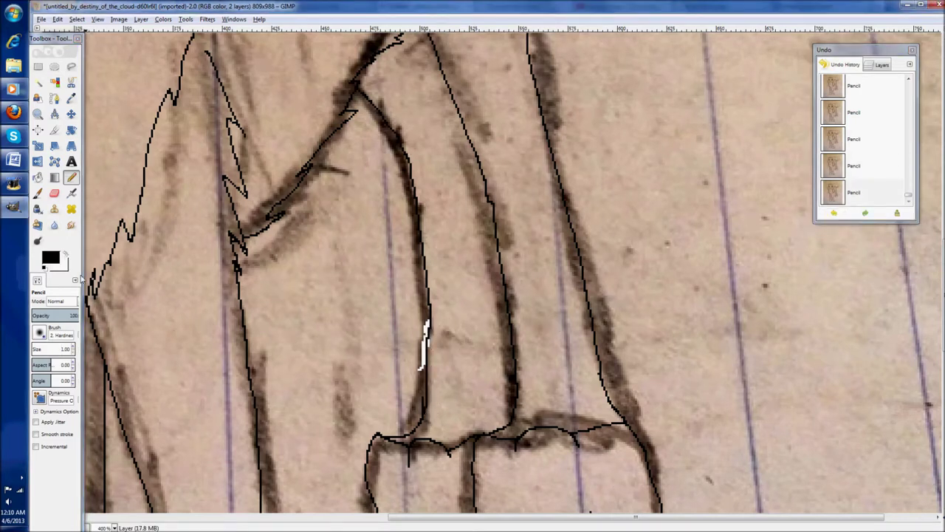
{"action": "key", "text": "x"}
{"action": "left_click_drag", "start_coordinate": [425, 397], "coordinate": [424, 420]}
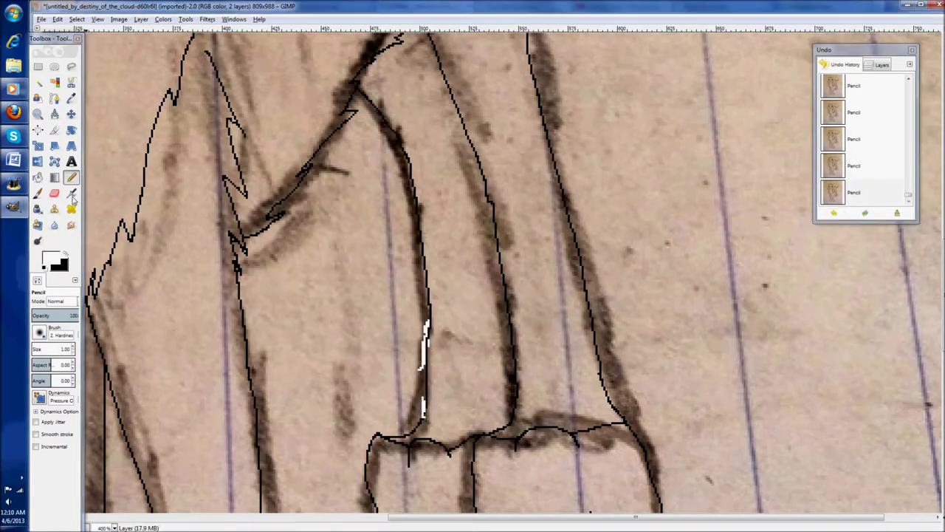
Trace the right ear's inner edge in black, along with its jagged inner fur and the curve at its base.
{"action": "key", "text": "x"}
{"action": "left_click_drag", "start_coordinate": [427, 355], "coordinate": [788, 297]}
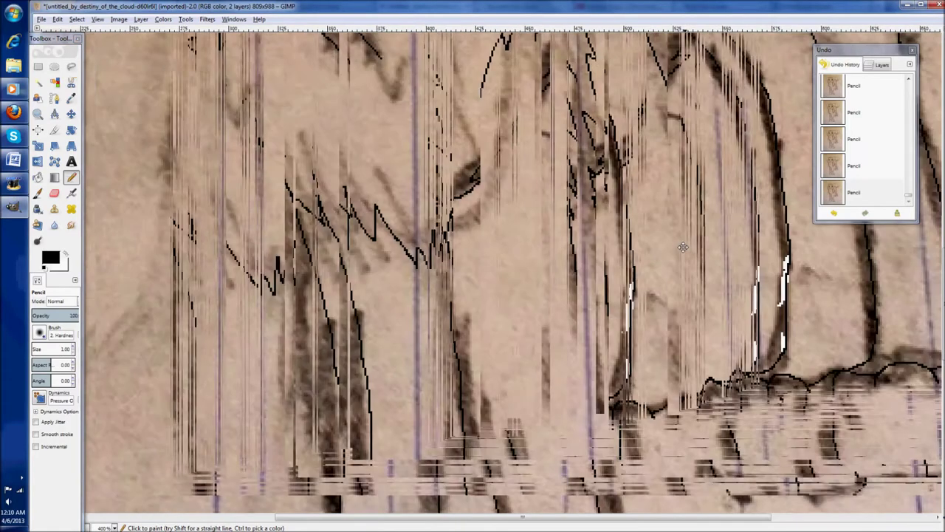
{"action": "scroll", "coordinate": [645, 254], "scroll_direction": "up", "scroll_amount": 7}
{"action": "scroll", "coordinate": [571, 369], "scroll_direction": "down", "scroll_amount": 1}
{"action": "mouse_move", "coordinate": [782, 113]}
{"action": "left_mouse_down"}
{"action": "mouse_move", "coordinate": [713, 235]}
{"action": "mouse_move", "coordinate": [641, 301]}
{"action": "left_mouse_up"}
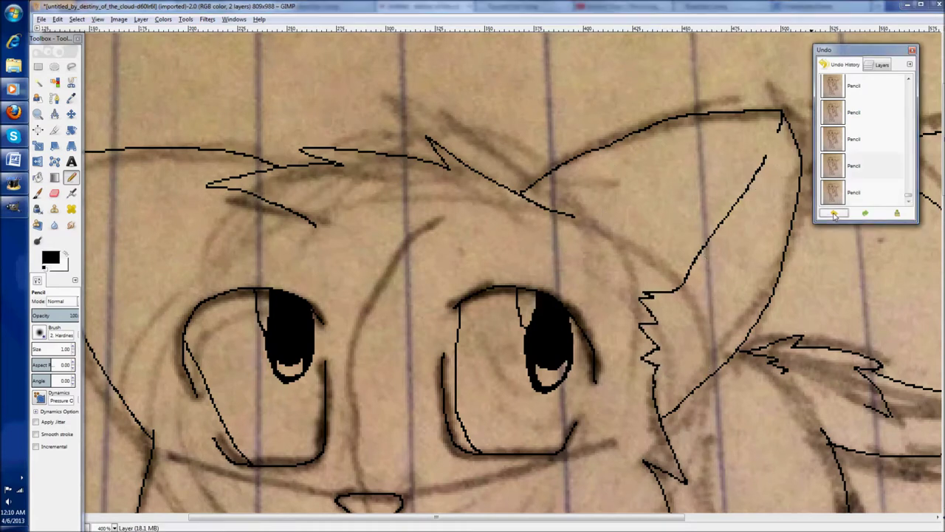
{"action": "mouse_move", "coordinate": [774, 159]}
{"action": "left_mouse_down"}
{"action": "mouse_move", "coordinate": [810, 292]}
{"action": "mouse_move", "coordinate": [676, 316]}
{"action": "mouse_move", "coordinate": [655, 361]}
{"action": "left_mouse_up"}
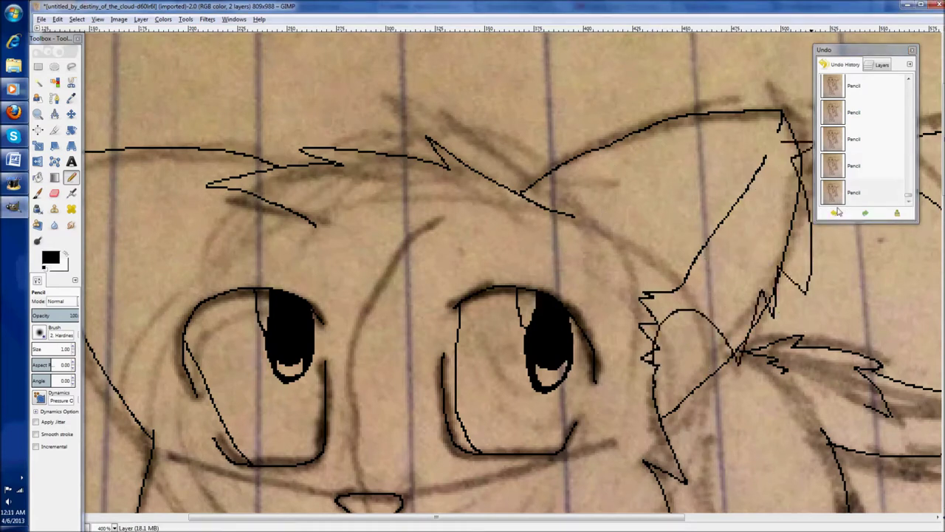
{"action": "left_click", "coordinate": [837, 212]}
{"action": "left_click", "coordinate": [67, 254]}
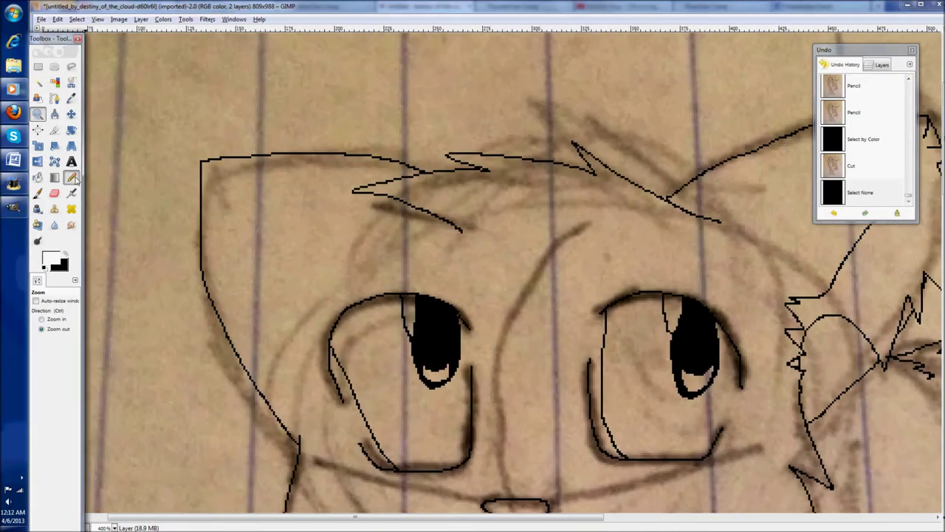
Trace the inner edge of the left ear and the jagged fur inside it with the black pencil.
{"action": "left_click", "coordinate": [71, 178]}
{"action": "mouse_move", "coordinate": [271, 193]}
{"action": "left_mouse_down"}
{"action": "mouse_move", "coordinate": [322, 218]}
{"action": "mouse_move", "coordinate": [365, 258]}
{"action": "mouse_move", "coordinate": [282, 342]}
{"action": "mouse_move", "coordinate": [290, 437]}
{"action": "mouse_move", "coordinate": [309, 452]}
{"action": "left_mouse_up"}
{"action": "scroll", "coordinate": [332, 288], "scroll_direction": "down", "scroll_amount": 2}
{"action": "left_click", "coordinate": [834, 213]}
{"action": "mouse_move", "coordinate": [267, 68]}
{"action": "left_mouse_down"}
{"action": "mouse_move", "coordinate": [382, 134]}
{"action": "mouse_move", "coordinate": [343, 161]}
{"action": "mouse_move", "coordinate": [300, 318]}
{"action": "left_mouse_up"}
{"action": "mouse_move", "coordinate": [221, 56]}
{"action": "left_mouse_down"}
{"action": "mouse_move", "coordinate": [177, 66]}
{"action": "mouse_move", "coordinate": [262, 229]}
{"action": "mouse_move", "coordinate": [296, 223]}
{"action": "left_mouse_up"}
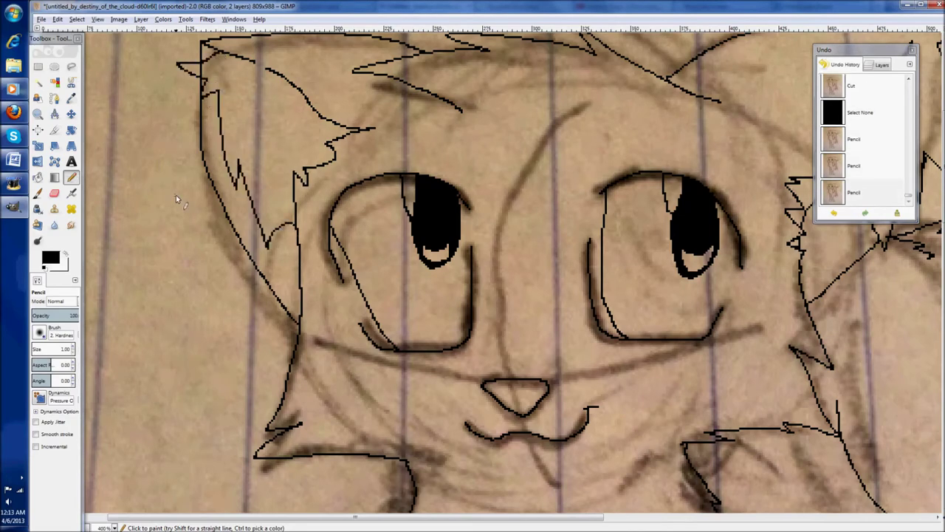
Paint the excess line near the left ear's tip white, cut all white pixels selected by colour, and clear the selection.
{"action": "left_click", "coordinate": [65, 253]}
{"action": "left_click_drag", "start_coordinate": [201, 65], "coordinate": [203, 77]}
{"action": "scroll", "coordinate": [554, 312], "scroll_direction": "down", "scroll_amount": 4}
{"action": "scroll", "coordinate": [558, 315], "scroll_direction": "up", "scroll_amount": 4}
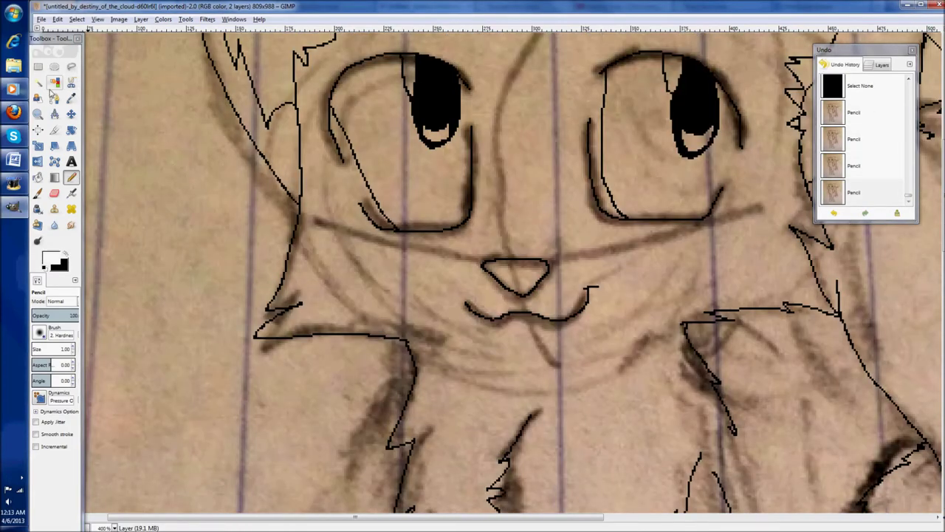
{"action": "left_click", "coordinate": [55, 83]}
{"action": "left_click", "coordinate": [202, 71]}
{"action": "left_click", "coordinate": [58, 20]}
{"action": "left_click", "coordinate": [83, 79]}
{"action": "left_click", "coordinate": [75, 20]}
{"action": "left_click", "coordinate": [90, 44]}
Hide the scanned sketch layer and draw two curved black whiskers on each cheek.
{"action": "left_click", "coordinate": [877, 65]}
{"action": "left_click", "coordinate": [827, 140]}
{"action": "left_click", "coordinate": [71, 177]}
{"action": "left_click", "coordinate": [65, 253]}
{"action": "mouse_move", "coordinate": [277, 374]}
{"action": "left_mouse_down"}
{"action": "mouse_move", "coordinate": [500, 261]}
{"action": "mouse_move", "coordinate": [328, 235]}
{"action": "left_mouse_up"}
{"action": "scroll", "coordinate": [486, 261], "scroll_direction": "right", "scroll_amount": 8}
{"action": "scroll", "coordinate": [486, 261], "scroll_direction": "up", "scroll_amount": 1}
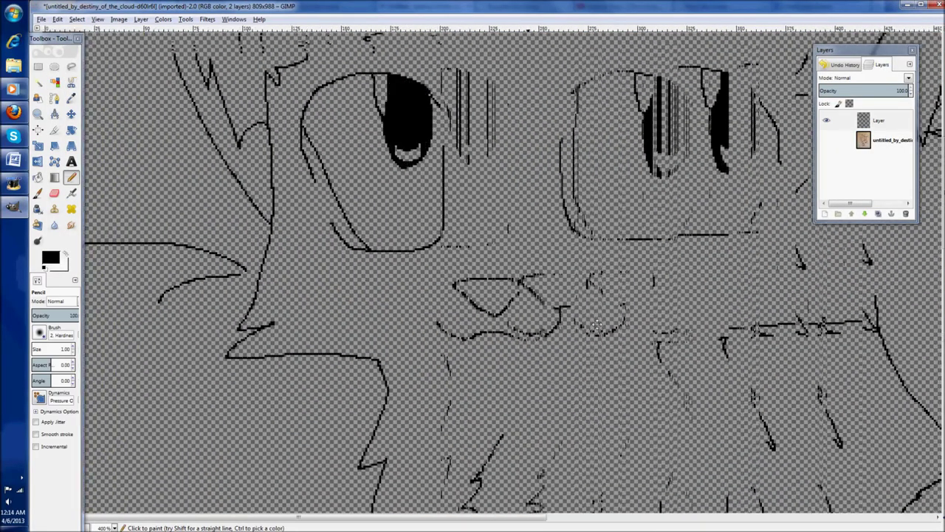
{"action": "left_click_drag", "start_coordinate": [643, 279], "coordinate": [733, 255]}
{"action": "left_click_drag", "start_coordinate": [655, 290], "coordinate": [738, 299]}
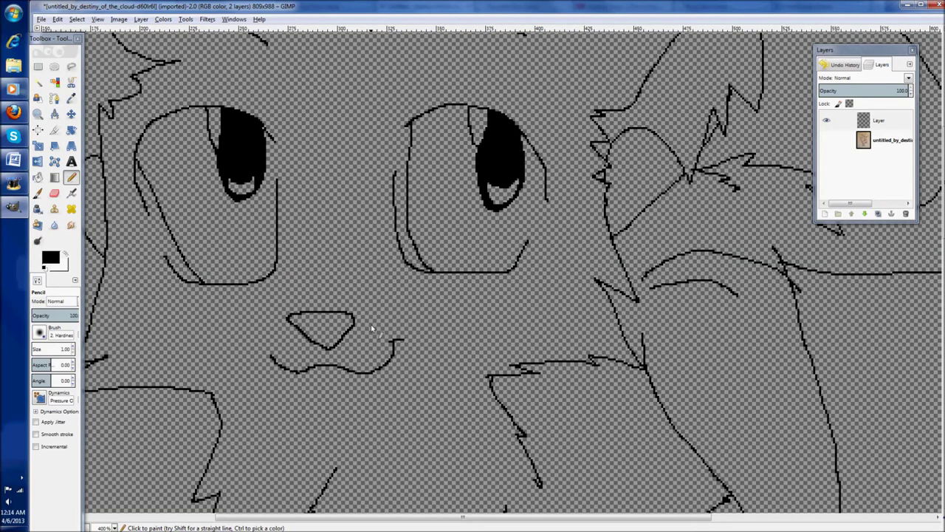
Draw a pair of curved whiskers rising above each side of the forehead.
{"action": "scroll", "coordinate": [376, 303], "scroll_direction": "up", "scroll_amount": 5}
{"action": "left_click_drag", "start_coordinate": [419, 207], "coordinate": [541, 88]}
{"action": "left_click_drag", "start_coordinate": [456, 165], "coordinate": [436, 203]}
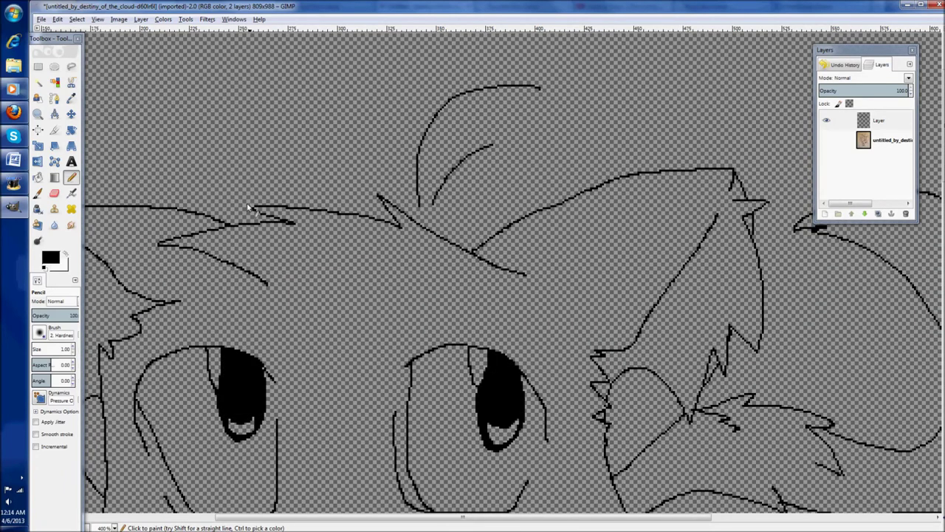
{"action": "mouse_move", "coordinate": [283, 195]}
{"action": "left_mouse_down"}
{"action": "mouse_move", "coordinate": [210, 57]}
{"action": "mouse_move", "coordinate": [205, 114]}
{"action": "left_mouse_up"}
Examine the line art from the head down to the paws with the sketch hidden.
{"action": "left_click", "coordinate": [38, 114]}
{"action": "left_click", "coordinate": [316, 237]}
{"action": "scroll", "coordinate": [321, 240], "scroll_direction": "down", "scroll_amount": 10}
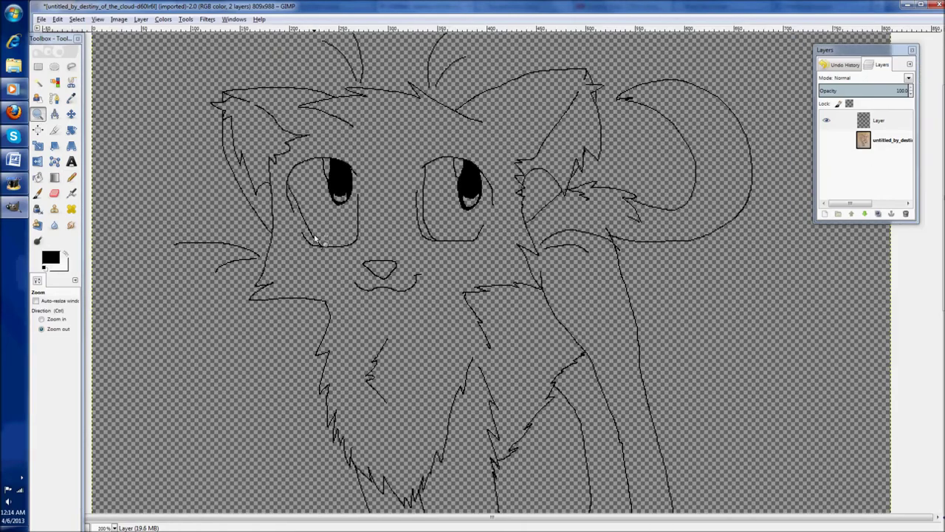
{"action": "scroll", "coordinate": [401, 252], "scroll_direction": "up", "scroll_amount": 7}
{"action": "scroll", "coordinate": [405, 254], "scroll_direction": "up", "scroll_amount": 2}
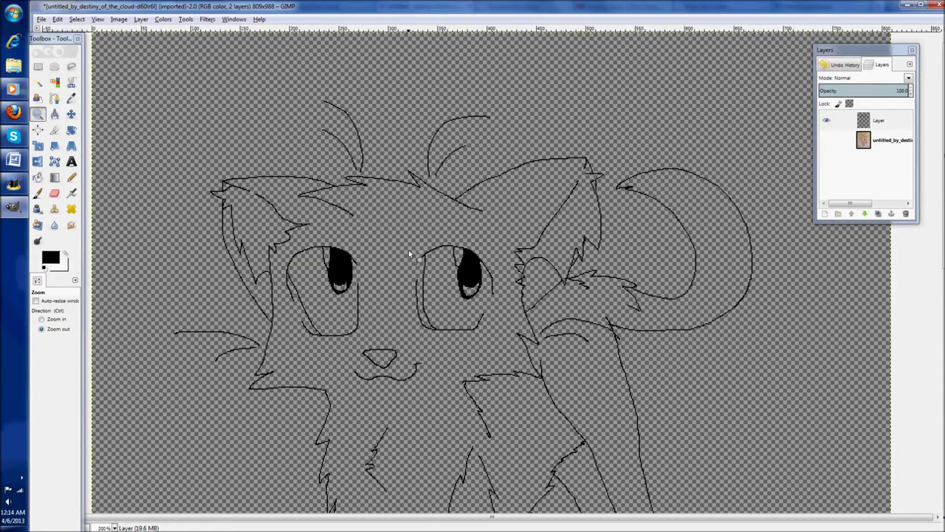
{"action": "scroll", "coordinate": [401, 251], "scroll_direction": "down", "scroll_amount": 8}
{"action": "left_click", "coordinate": [71, 180]}
{"action": "left_click", "coordinate": [38, 114]}
{"action": "left_click", "coordinate": [57, 319]}
{"action": "left_click", "coordinate": [660, 346]}
{"action": "scroll", "coordinate": [658, 348], "scroll_direction": "down", "scroll_amount": 4}
{"action": "left_click", "coordinate": [572, 354]}
{"action": "left_click", "coordinate": [571, 444]}
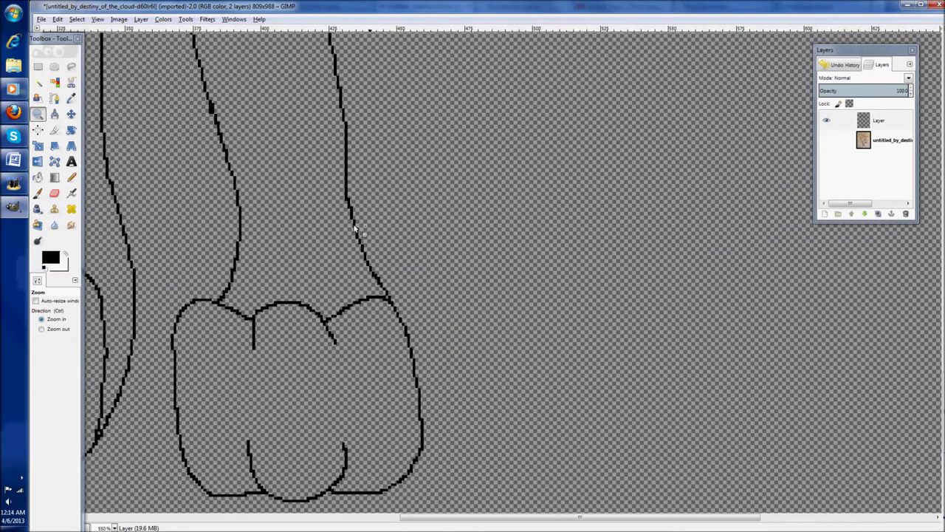
{"action": "scroll", "coordinate": [354, 227], "scroll_direction": "down", "scroll_amount": 1}
Draw the bold black letters PD beneath the hind paw and cut the freehand-selected area beside them.
{"action": "left_click", "coordinate": [71, 178]}
{"action": "scroll", "coordinate": [222, 305], "scroll_direction": "up", "scroll_amount": 4}
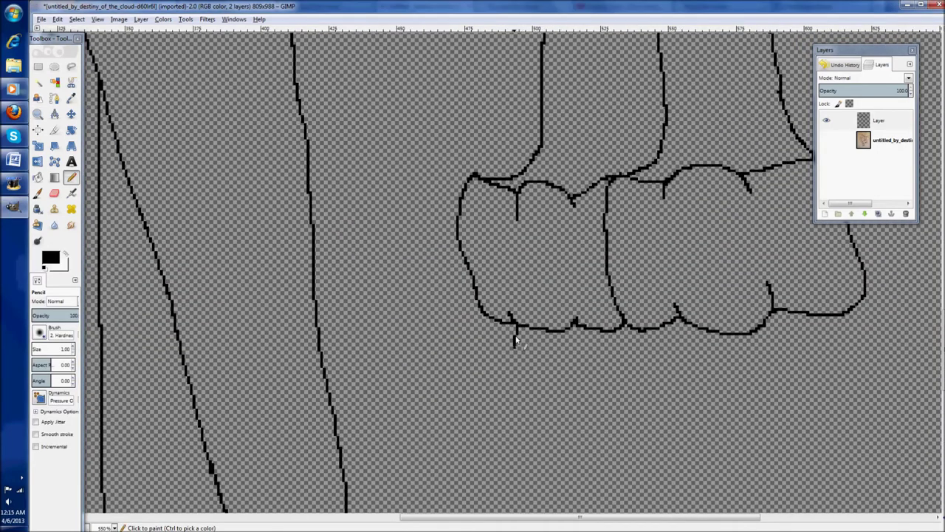
{"action": "mouse_move", "coordinate": [510, 392]}
{"action": "left_mouse_down"}
{"action": "mouse_move", "coordinate": [548, 337]}
{"action": "mouse_move", "coordinate": [533, 347]}
{"action": "mouse_move", "coordinate": [595, 399]}
{"action": "mouse_move", "coordinate": [554, 334]}
{"action": "left_mouse_up"}
{"action": "left_click_drag", "start_coordinate": [566, 355], "coordinate": [570, 378]}
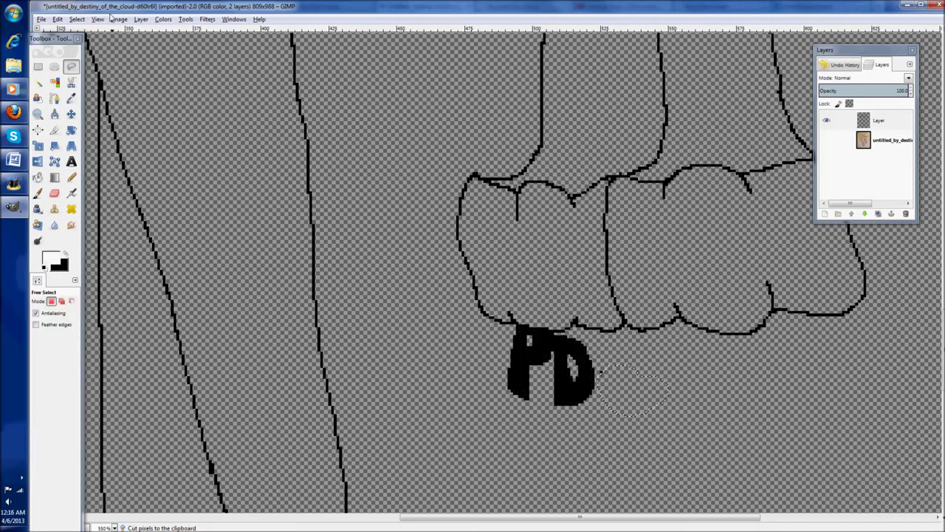
{"action": "left_click", "coordinate": [57, 18]}
{"action": "key", "text": "Escape"}
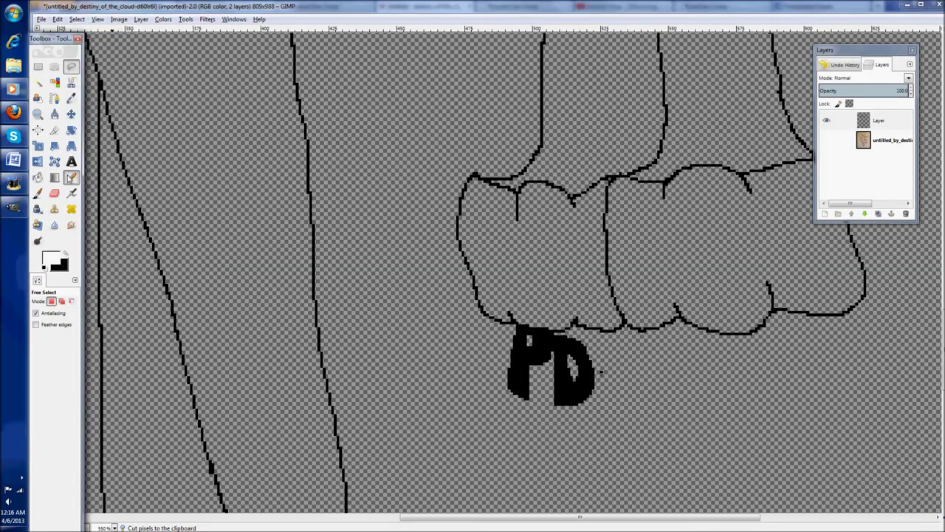
{"action": "left_click_drag", "start_coordinate": [602, 369], "coordinate": [628, 382]}
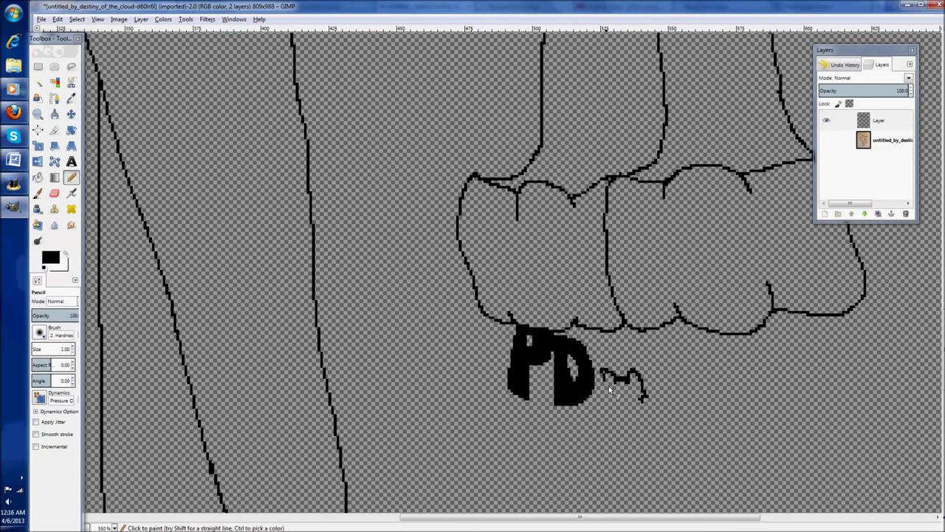
{"action": "left_click_drag", "start_coordinate": [664, 401], "coordinate": [657, 429]}
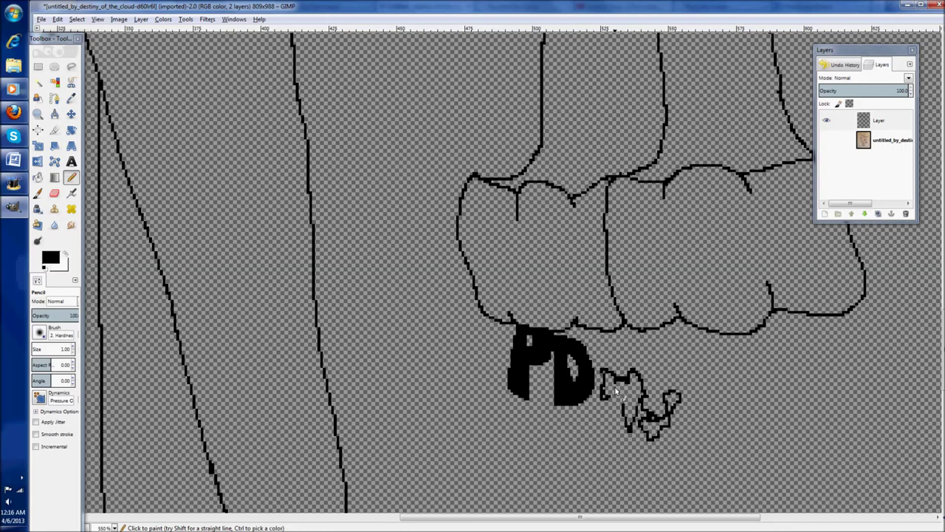
{"action": "left_click", "coordinate": [840, 66]}
{"action": "left_click", "coordinate": [835, 214]}
{"action": "left_click", "coordinate": [835, 213]}
{"action": "left_click", "coordinate": [834, 214]}
{"action": "left_click", "coordinate": [834, 214]}
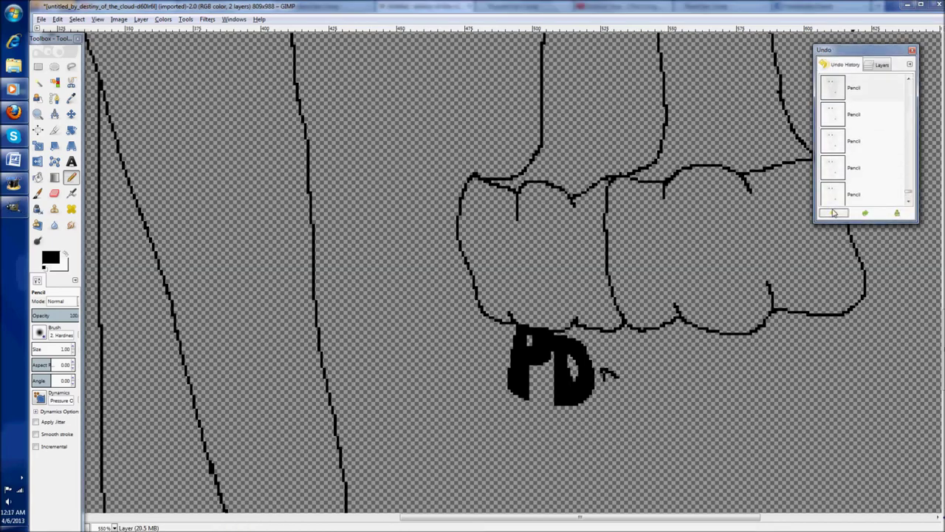
{"action": "left_click", "coordinate": [835, 213]}
{"action": "left_click", "coordinate": [834, 213]}
{"action": "left_click", "coordinate": [866, 214]}
Paint the stray dot beside the PD letters white, cut it with a selection by colour, and clear the selection.
{"action": "scroll", "coordinate": [517, 236], "scroll_direction": "down", "scroll_amount": 2}
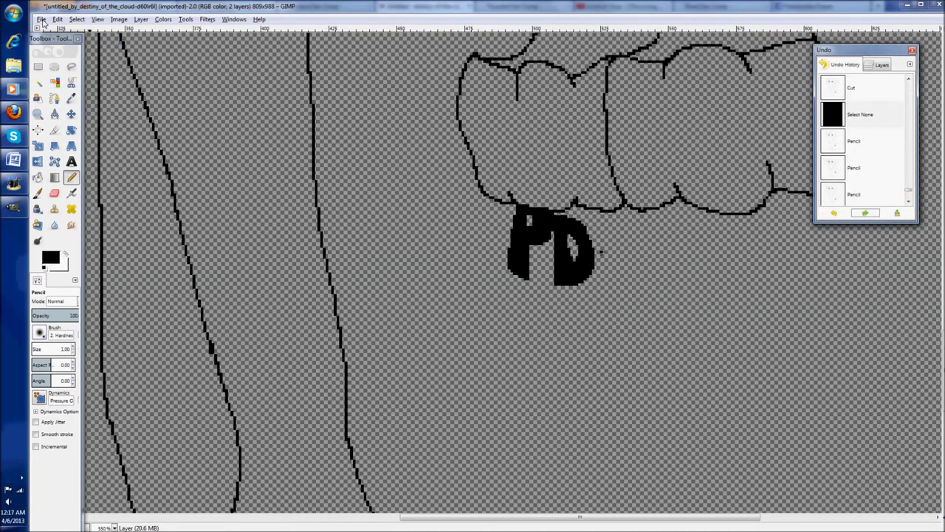
{"action": "key", "text": "x"}
{"action": "left_click", "coordinate": [601, 253]}
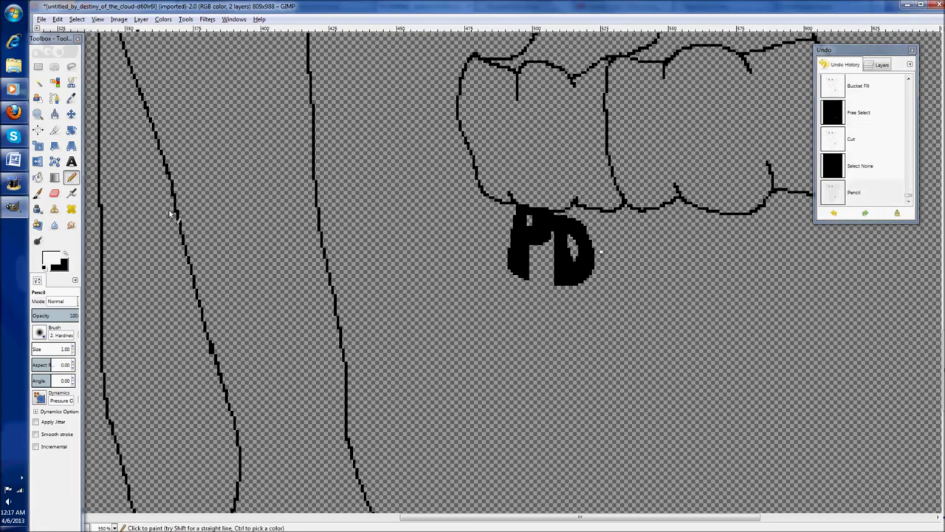
{"action": "left_click", "coordinate": [55, 82]}
{"action": "left_click", "coordinate": [602, 255]}
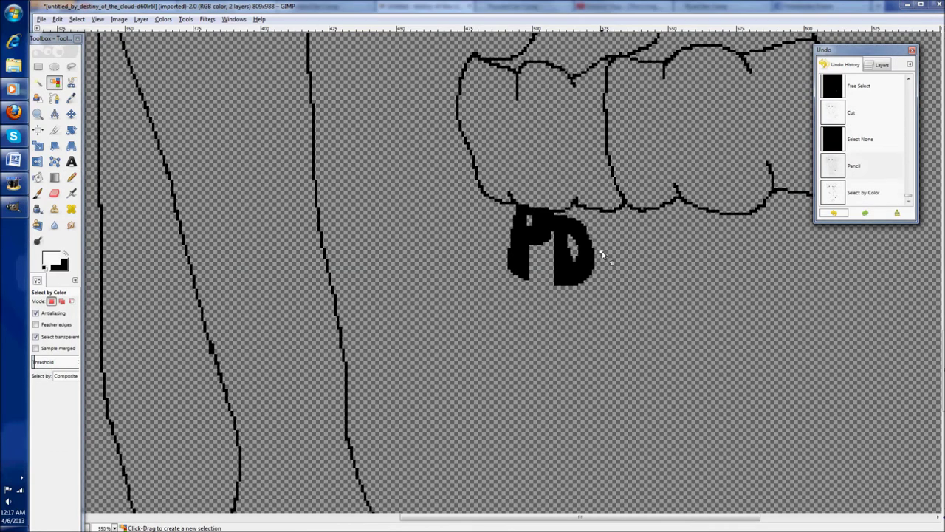
{"action": "left_click", "coordinate": [57, 19]}
{"action": "left_click", "coordinate": [87, 81]}
{"action": "left_click", "coordinate": [77, 19]}
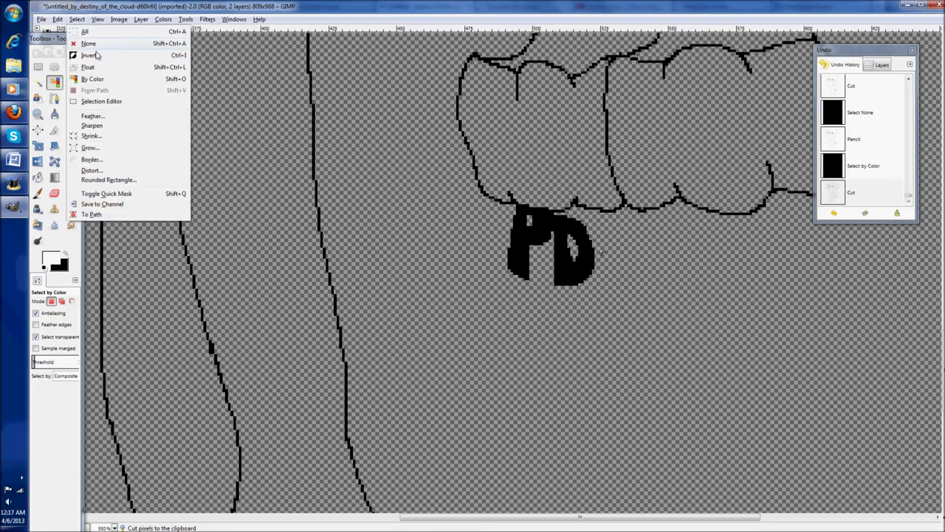
{"action": "left_click", "coordinate": [89, 44]}
View the complete line art on the whole canvas.
{"action": "left_click", "coordinate": [38, 114]}
{"action": "left_click", "coordinate": [251, 298]}
{"action": "left_click", "coordinate": [251, 298]}
{"action": "left_click", "coordinate": [251, 298]}
{"action": "left_click", "coordinate": [251, 297]}
{"action": "left_click", "coordinate": [371, 207]}
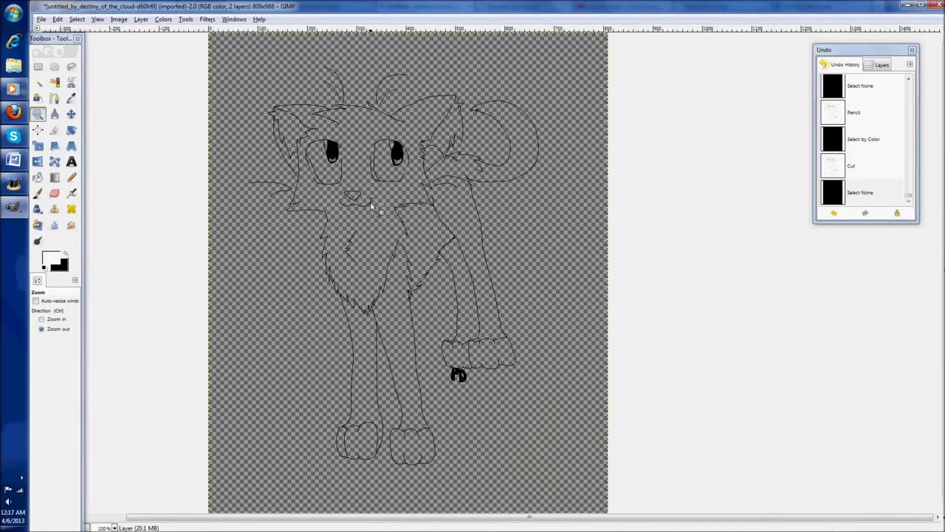